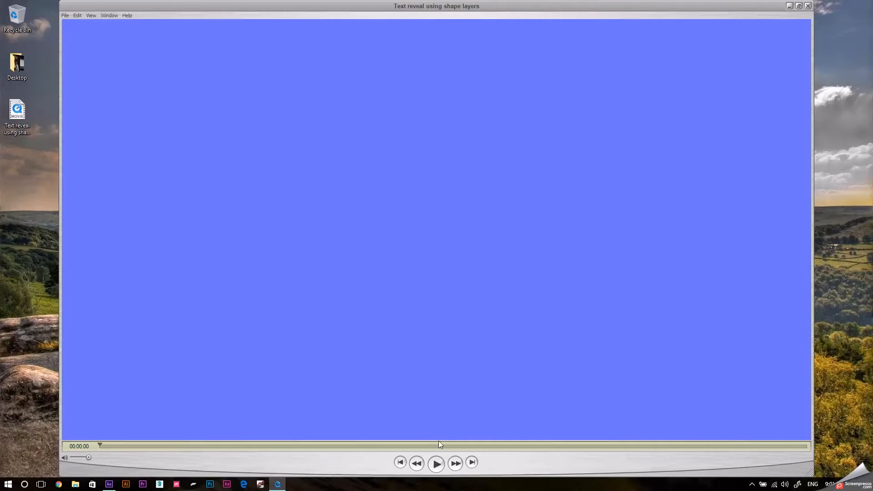
Play and scrub through the finished text reveal movie, and close the player.
{"action": "left_click", "coordinate": [441, 465]}
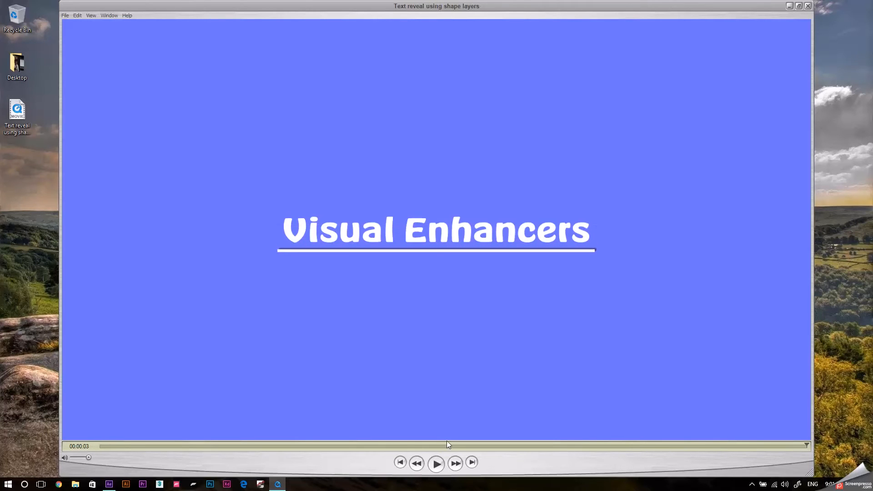
{"action": "left_click_drag", "start_coordinate": [438, 446], "coordinate": [808, 469]}
{"action": "left_click_drag", "start_coordinate": [343, 447], "coordinate": [819, 473]}
{"action": "left_click", "coordinate": [809, 7]}
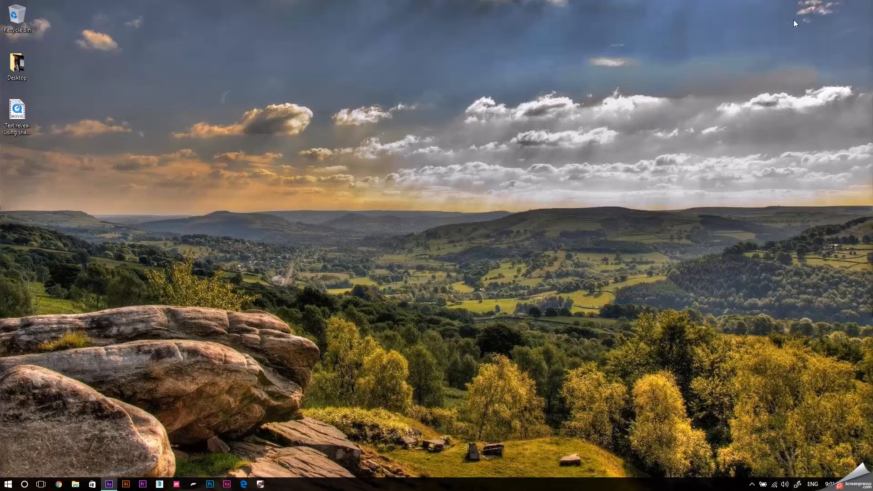
Switch to After Effects and examine the Background, Visual Enhancers, Big Mask and Driving Force layers of the finished composition.
{"action": "left_click", "coordinate": [116, 486]}
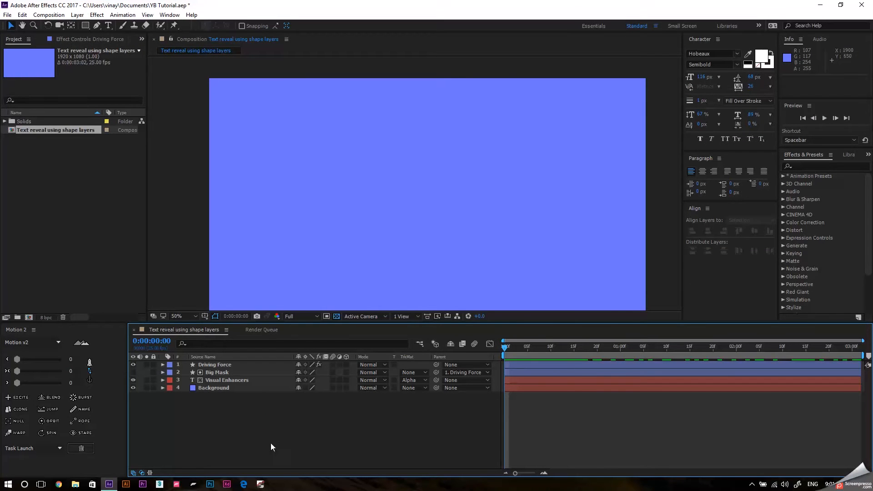
{"action": "left_click", "coordinate": [185, 388]}
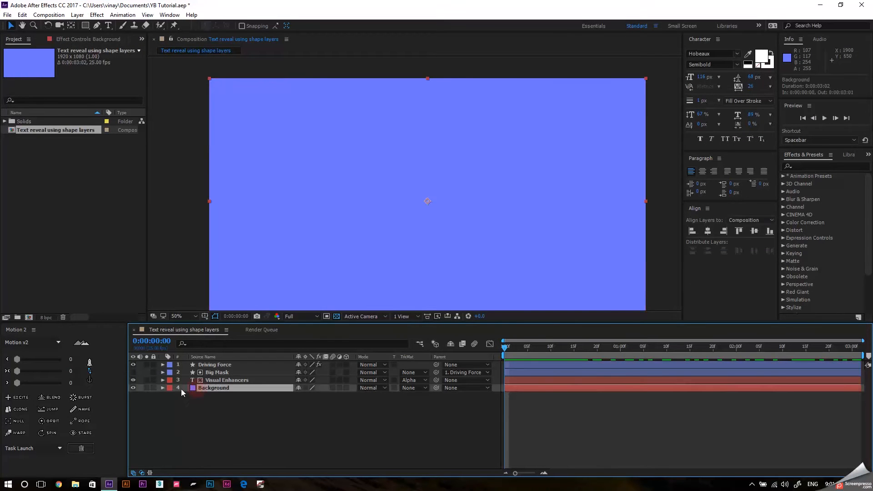
{"action": "left_click", "coordinate": [217, 381]}
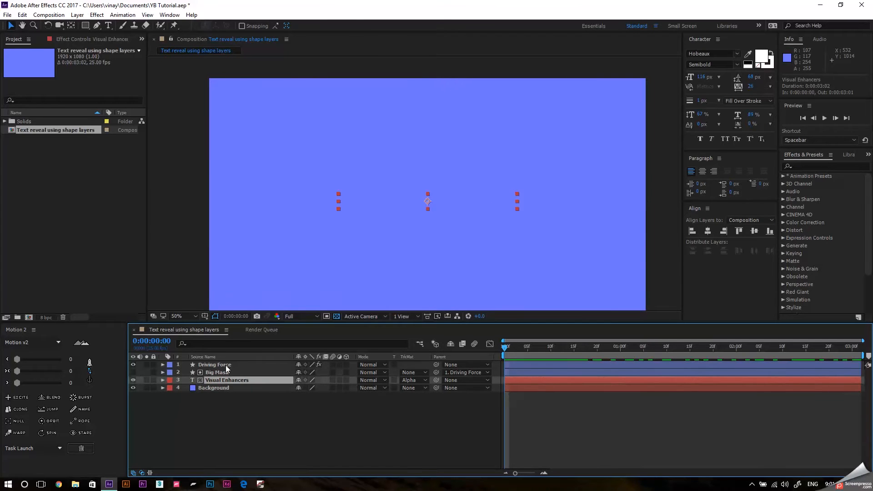
{"action": "left_click", "coordinate": [226, 364]}
{"action": "left_click", "coordinate": [228, 372]}
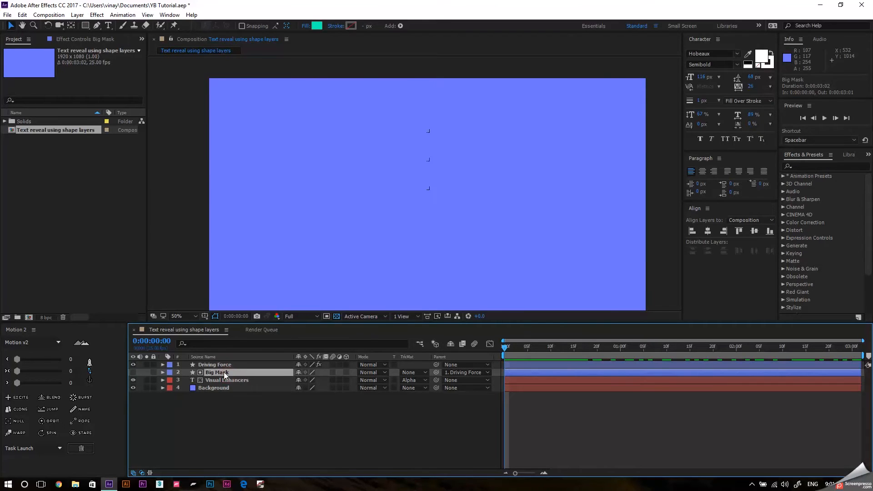
{"action": "left_click", "coordinate": [221, 365]}
{"action": "left_click_drag", "start_coordinate": [521, 345], "coordinate": [425, 408]}
{"action": "left_click", "coordinate": [402, 410]}
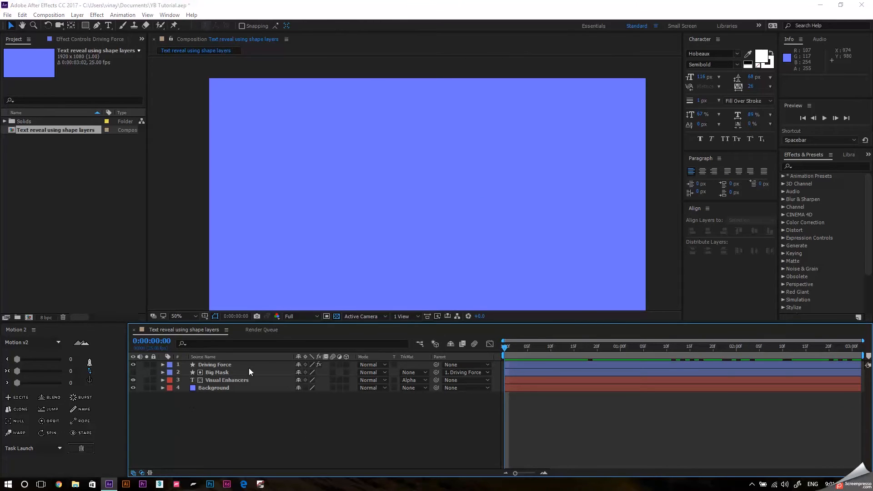
Create a new composition named Tutorial with the HDTV 1080 25 preset settings.
{"action": "key", "text": "ctrl+n"}
{"action": "type", "text": "Tuo"}
{"action": "type", "text": "oria"}
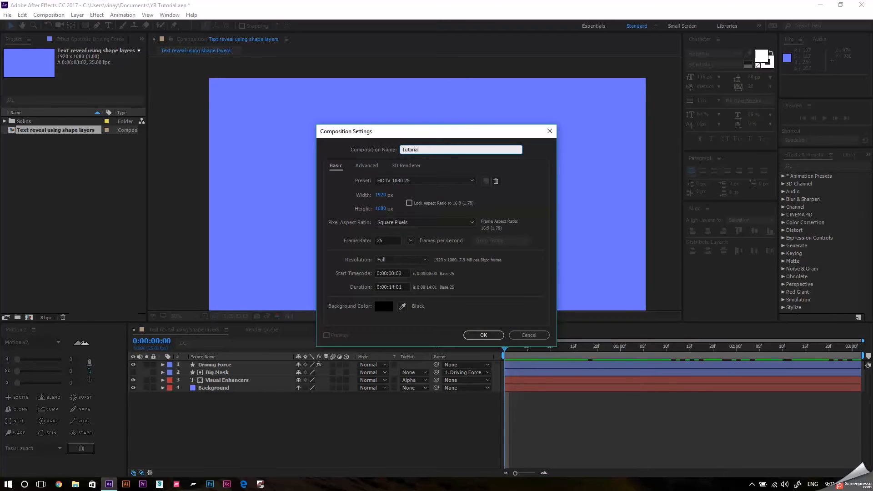
{"action": "type", "text": "l"}
{"action": "key", "text": "Return"}
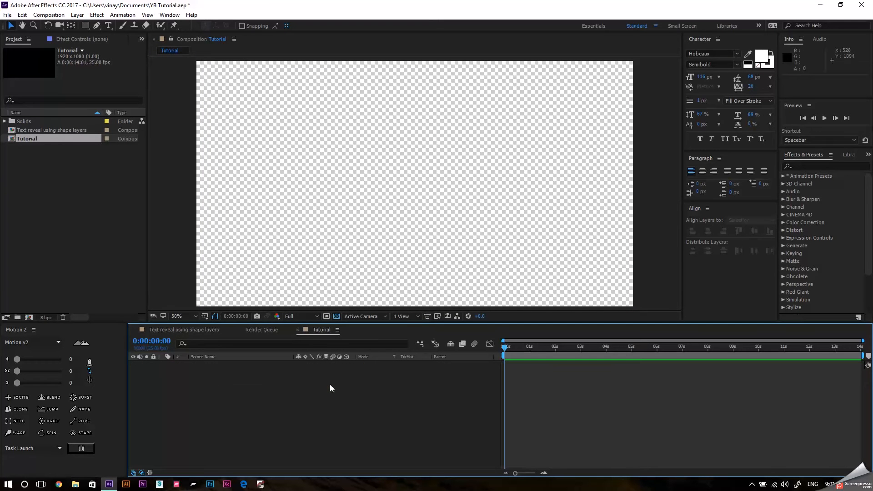
Add a full-size blue solid layer named Background and lock it.
{"action": "key", "text": "ctrl+y"}
{"action": "type", "text": "Background"}
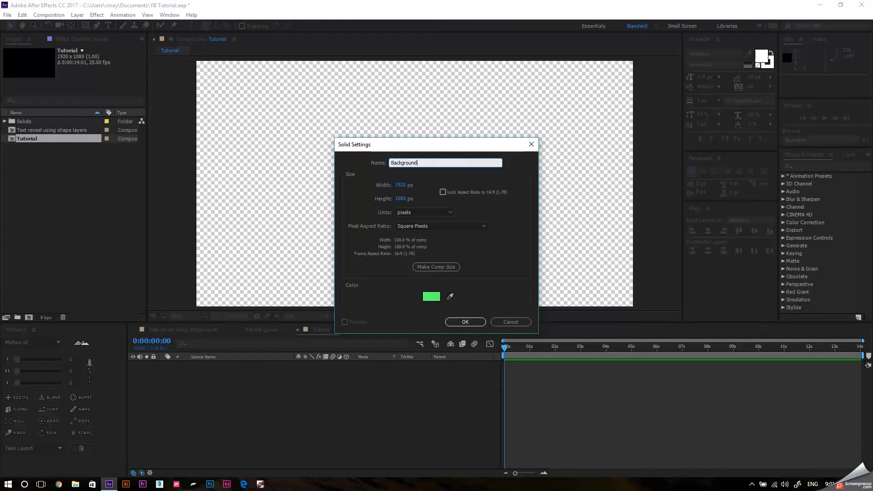
{"action": "left_click", "coordinate": [429, 300]}
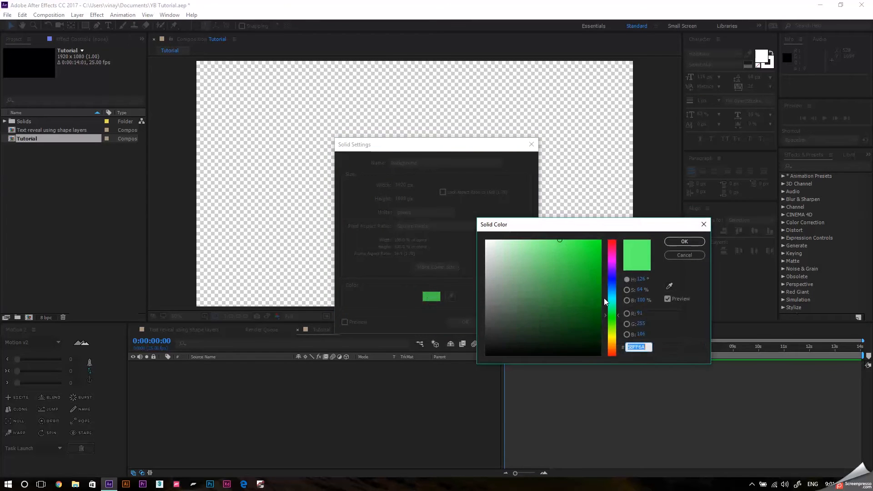
{"action": "left_click_drag", "start_coordinate": [611, 311], "coordinate": [609, 241]}
{"action": "left_click", "coordinate": [685, 241]}
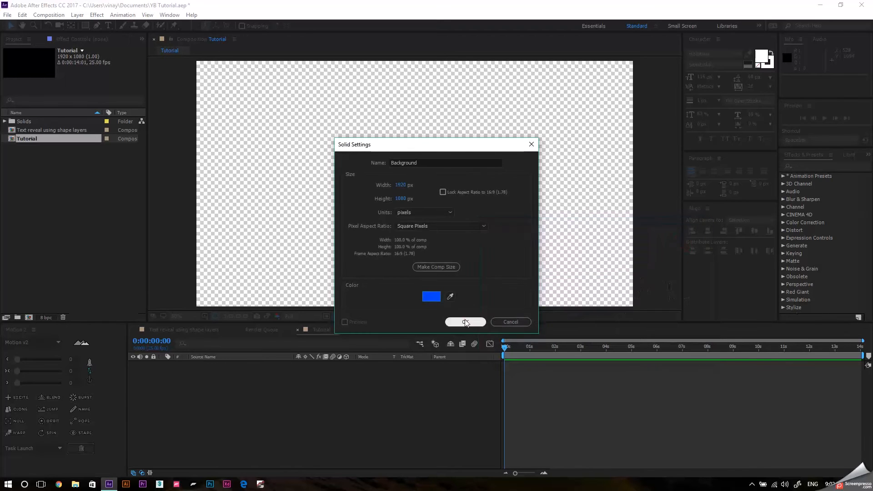
{"action": "left_click", "coordinate": [466, 322]}
{"action": "left_click", "coordinate": [254, 454]}
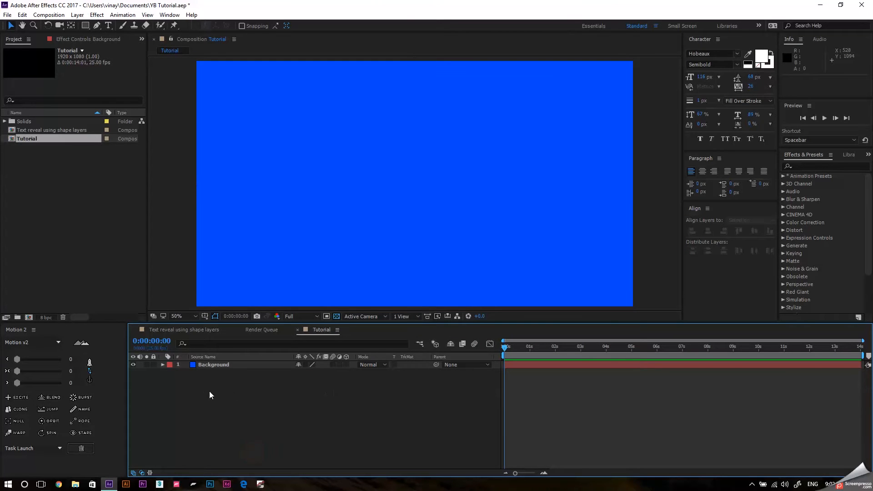
{"action": "left_click", "coordinate": [154, 364]}
Add a text layer reading "Visual Enhancers" near the middle of the composition.
{"action": "key", "text": "ctrl+t"}
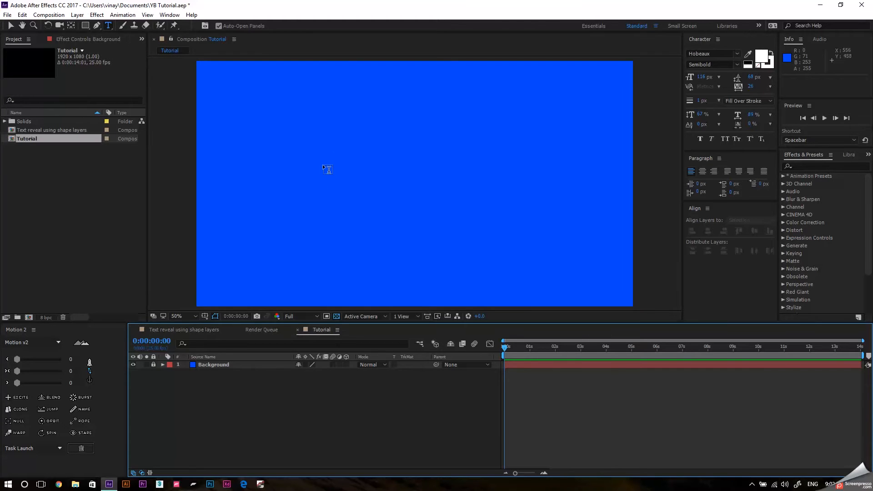
{"action": "left_click", "coordinate": [329, 181]}
{"action": "type", "text": "Visual "}
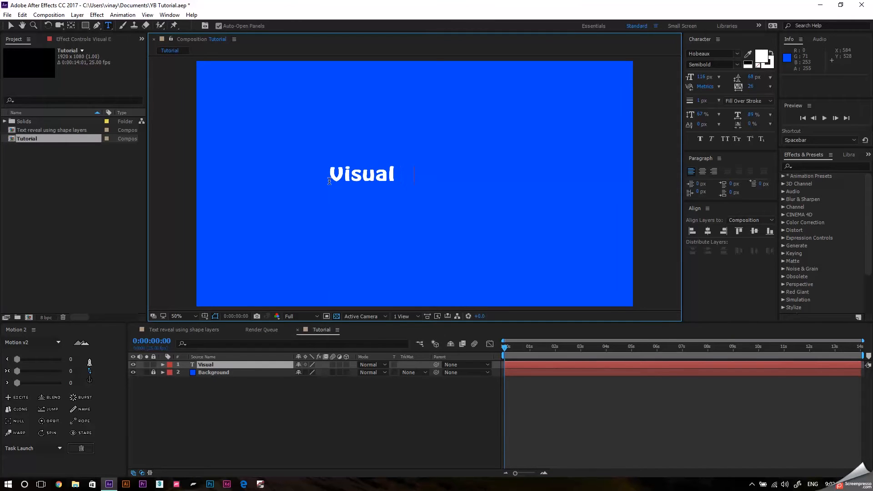
{"action": "type", "text": "Enhancers"}
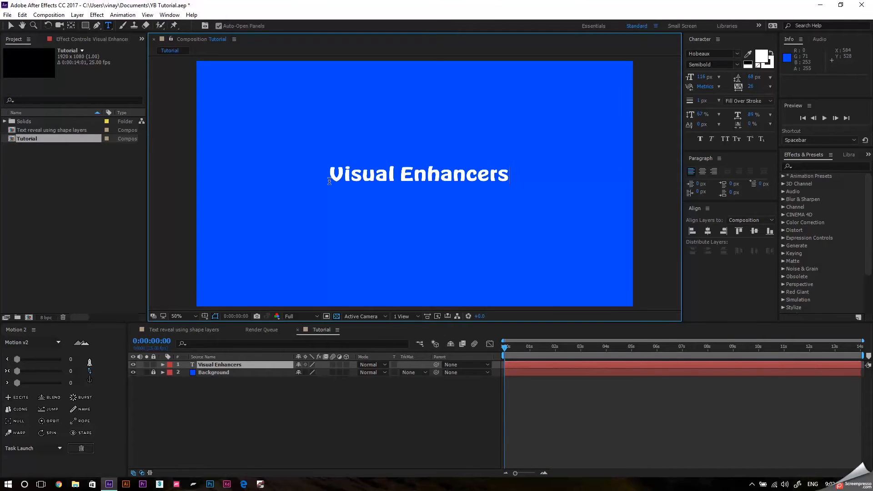
Centre the text layer's anchor point and align the text horizontally and vertically to the centre of the composition.
{"action": "key", "text": "ctrl+a"}
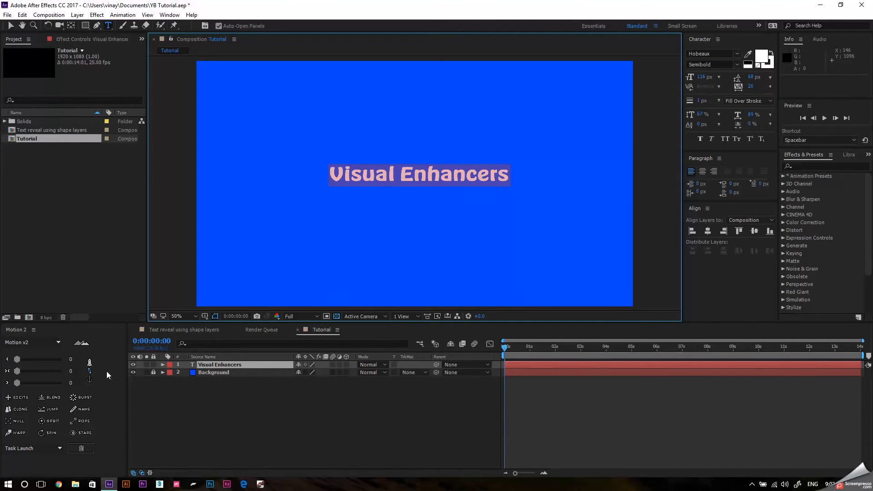
{"action": "left_click", "coordinate": [91, 370]}
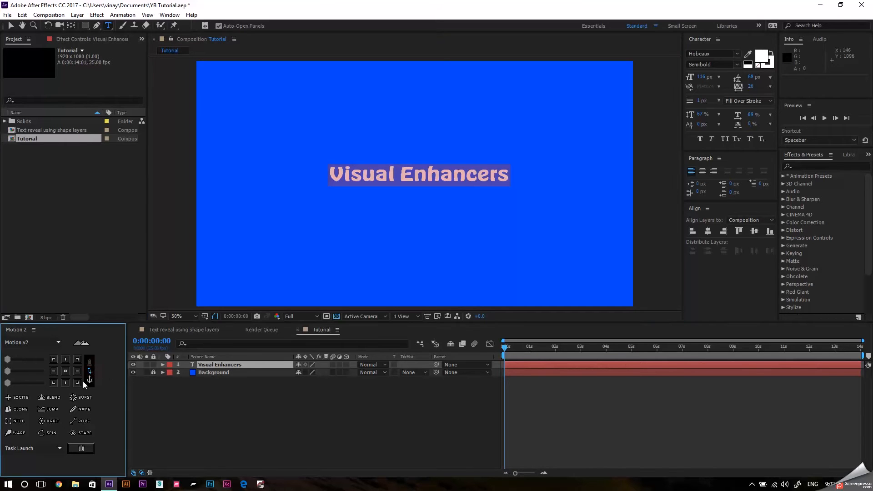
{"action": "left_click", "coordinate": [63, 372]}
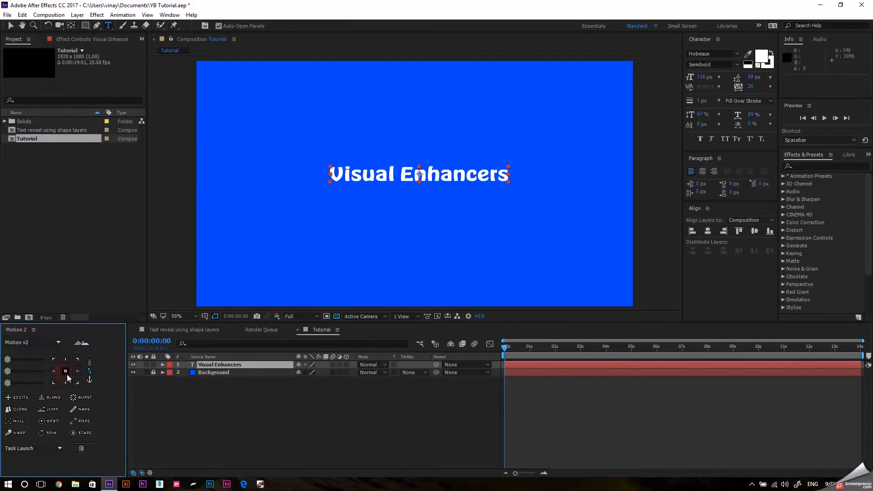
{"action": "left_click", "coordinate": [707, 231]}
{"action": "left_click", "coordinate": [754, 231]}
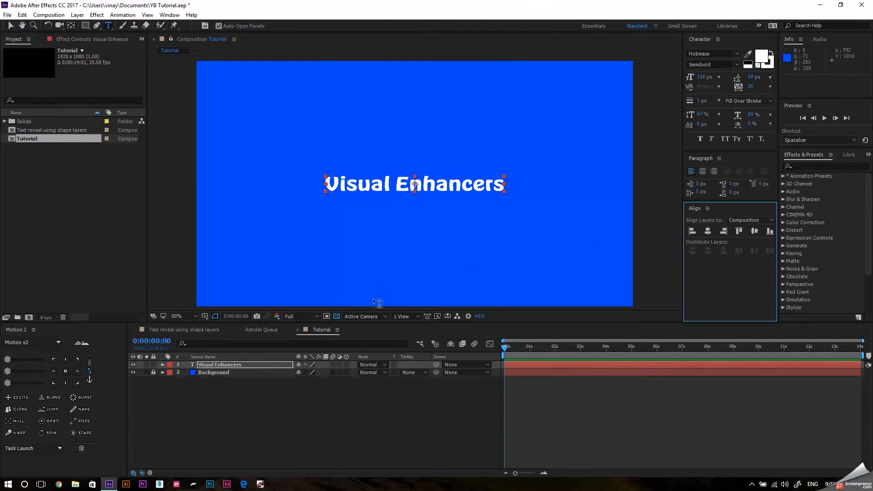
{"action": "left_click", "coordinate": [365, 405]}
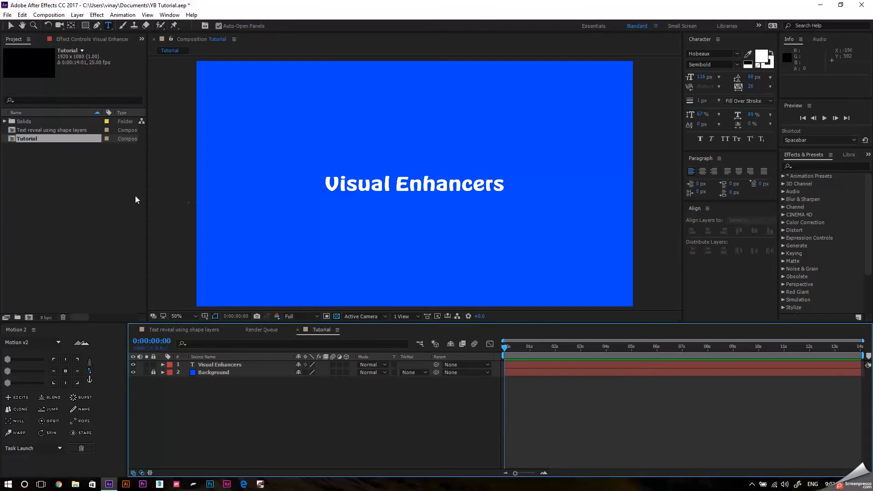
Create a shape layer and draw a rectangle of about 900 by 246 px just above the text, slightly wider than it.
{"action": "left_click", "coordinate": [96, 15]}
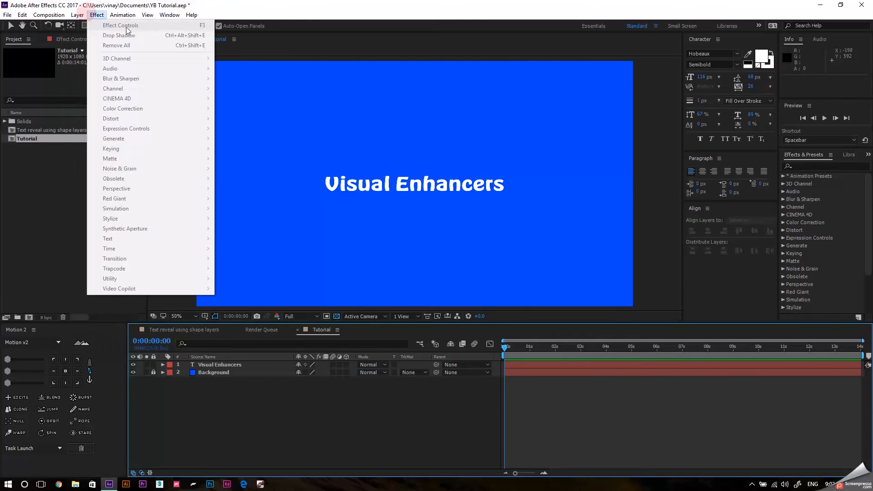
{"action": "mouse_move", "coordinate": [77, 15]}
{"action": "mouse_move", "coordinate": [182, 26]}
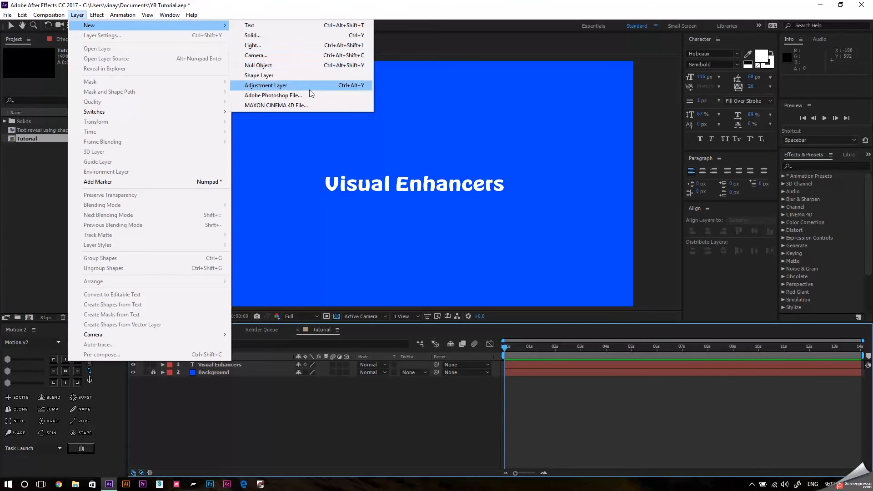
{"action": "left_click", "coordinate": [273, 76]}
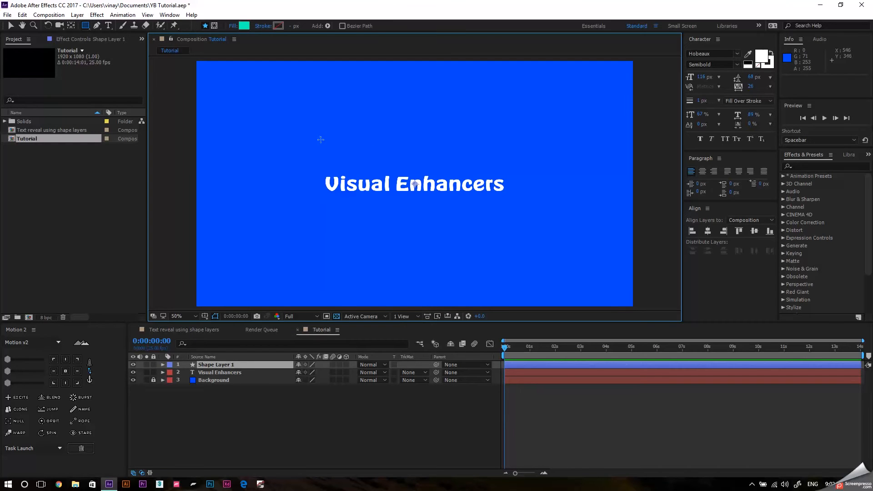
{"action": "left_click_drag", "start_coordinate": [312, 113], "coordinate": [517, 170]}
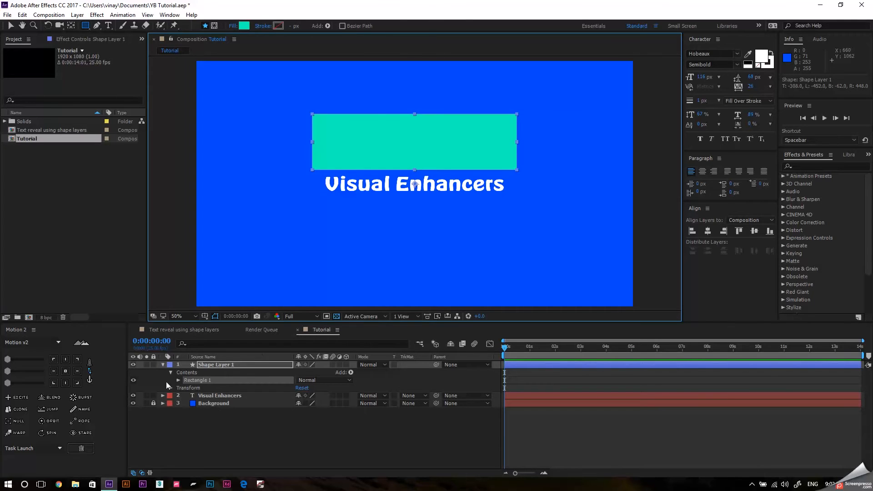
{"action": "left_click", "coordinate": [163, 365]}
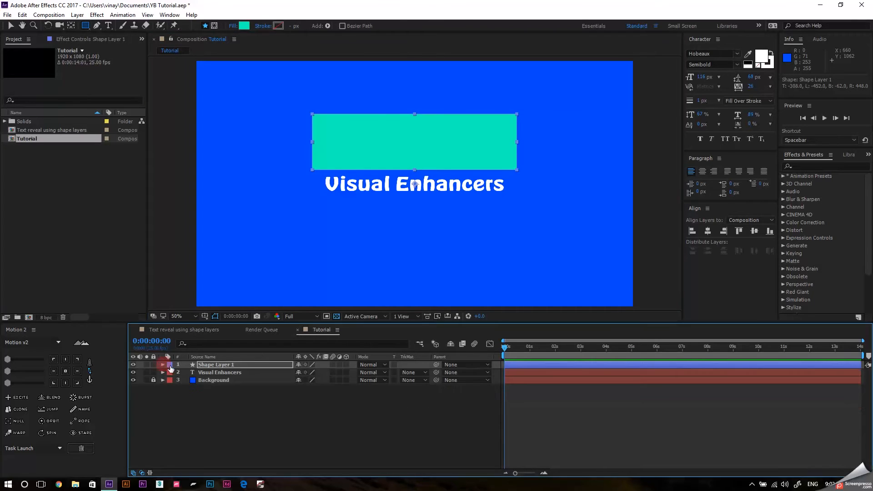
{"action": "left_click", "coordinate": [190, 403]}
Create a second shape layer and draw a straight horizontal Pen line along the full lower edge of the rectangle.
{"action": "left_click", "coordinate": [65, 16]}
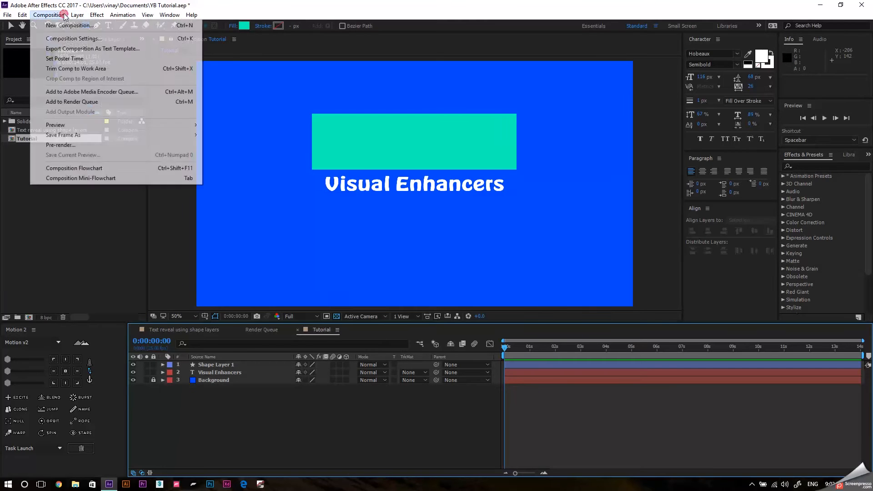
{"action": "mouse_move", "coordinate": [77, 15]}
{"action": "mouse_move", "coordinate": [137, 25]}
{"action": "left_click", "coordinate": [264, 75]}
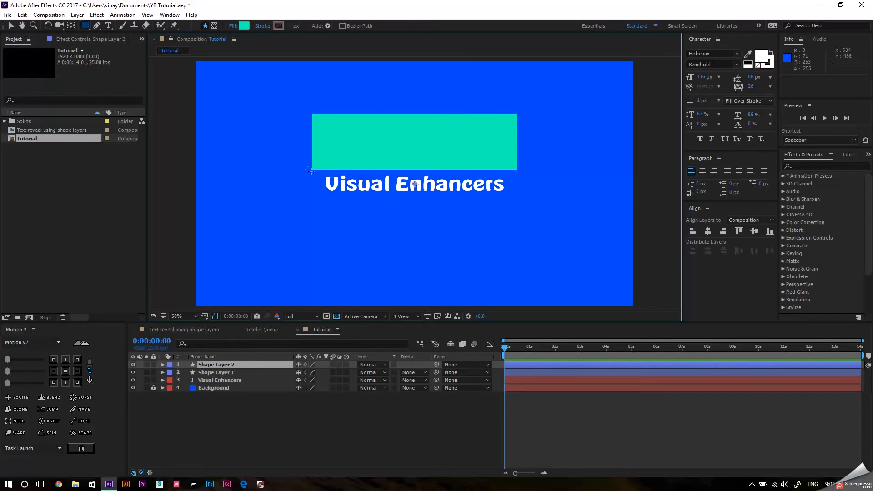
{"action": "left_click", "coordinate": [99, 28]}
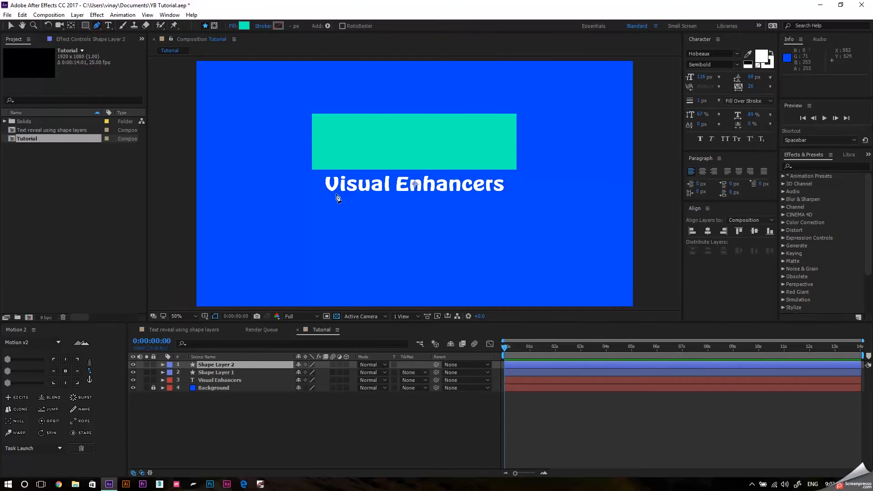
{"action": "left_click", "coordinate": [311, 172]}
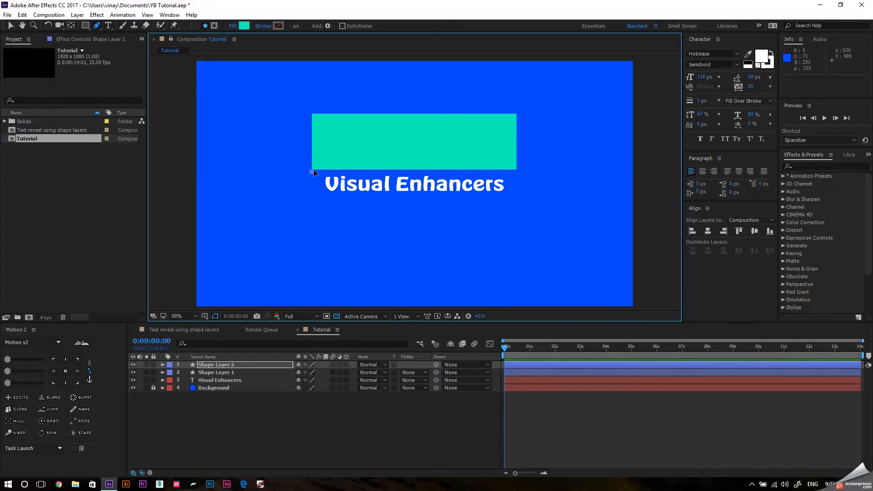
{"action": "left_click", "coordinate": [518, 172]}
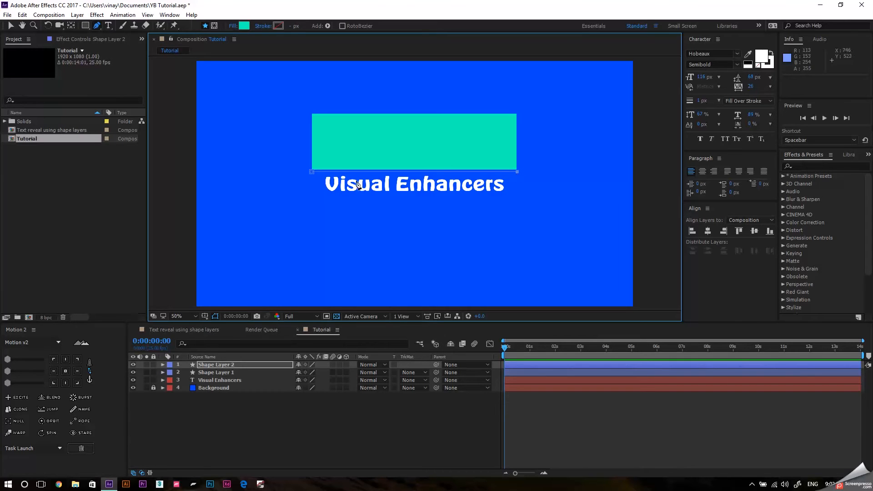
Set the fill of the line in Shape Layer 2 to None.
{"action": "left_click", "coordinate": [233, 26]}
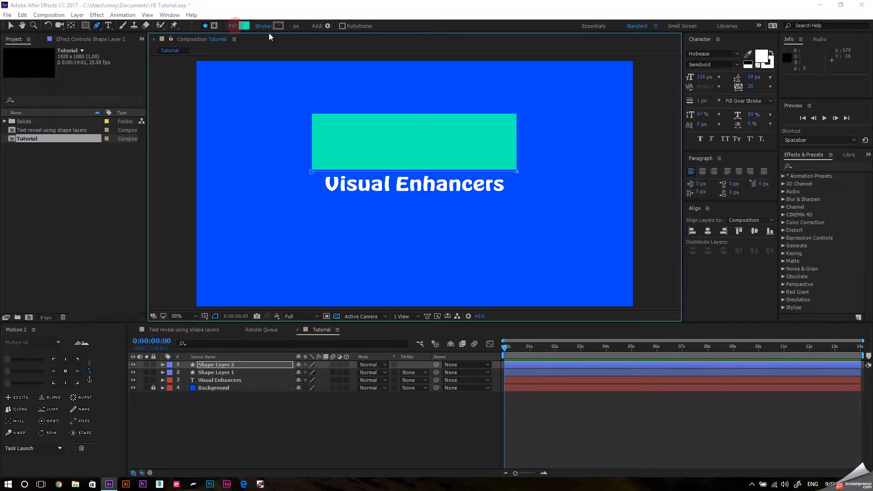
{"action": "left_click", "coordinate": [390, 217]}
{"action": "left_click", "coordinate": [421, 269]}
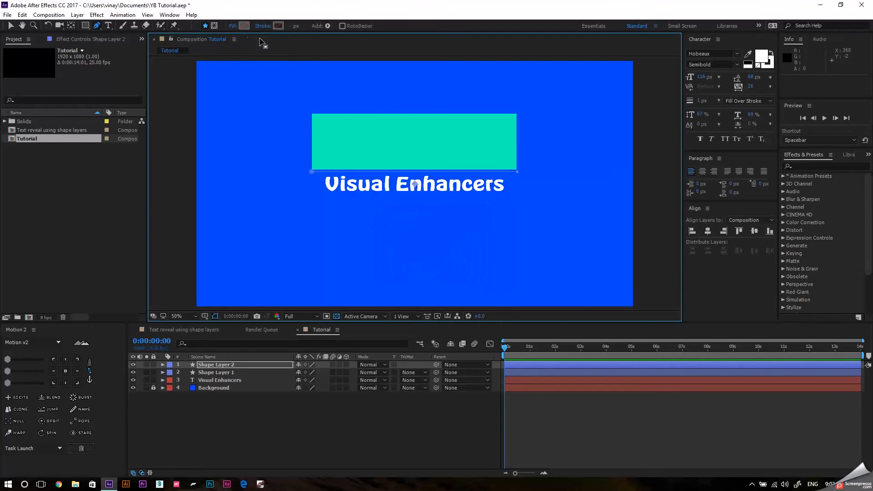
Give the line in Shape Layer 2 a solid white stroke 8 px wide.
{"action": "left_click", "coordinate": [278, 26]}
{"action": "left_click", "coordinate": [401, 217]}
{"action": "left_click", "coordinate": [421, 269]}
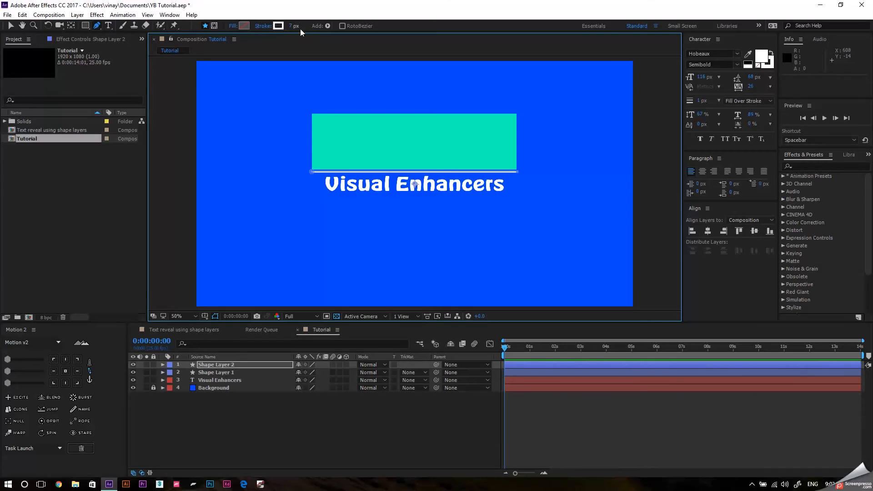
{"action": "left_click", "coordinate": [293, 26]}
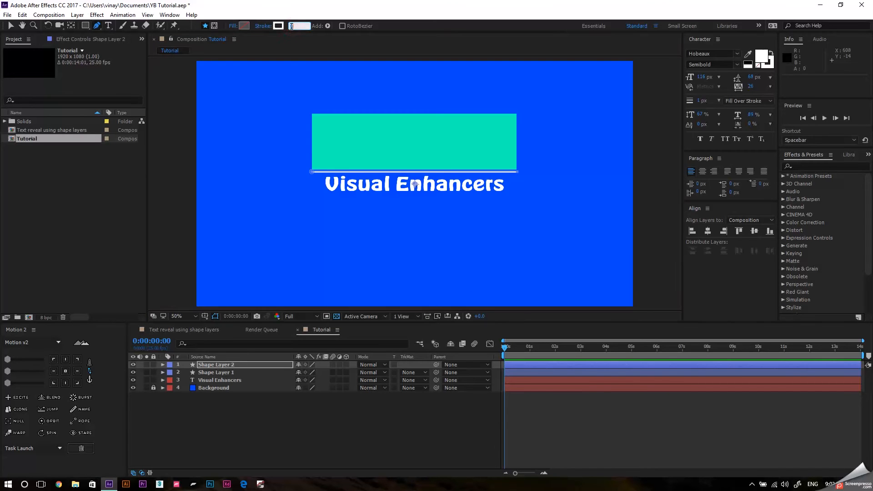
{"action": "type", "text": "8"}
{"action": "key", "text": "Return"}
{"action": "left_click", "coordinate": [325, 415]}
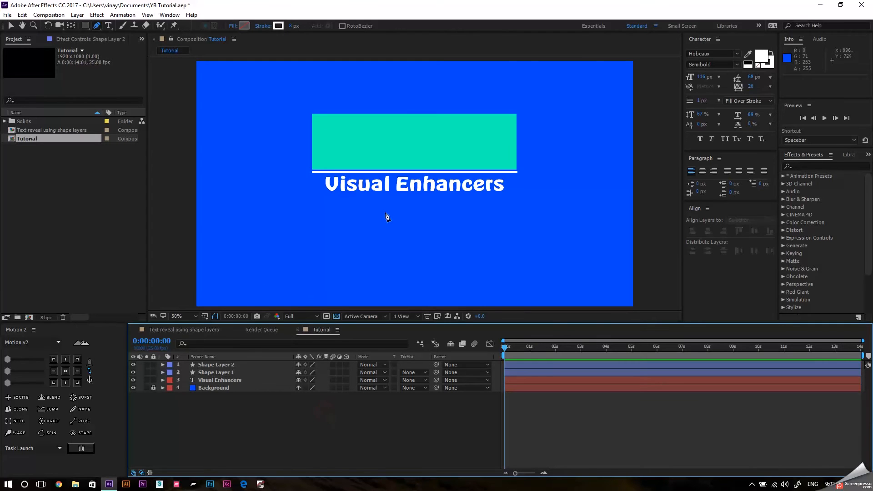
Examine up close the gap between the rectangle's lower edge and the line.
{"action": "left_click", "coordinate": [242, 365]}
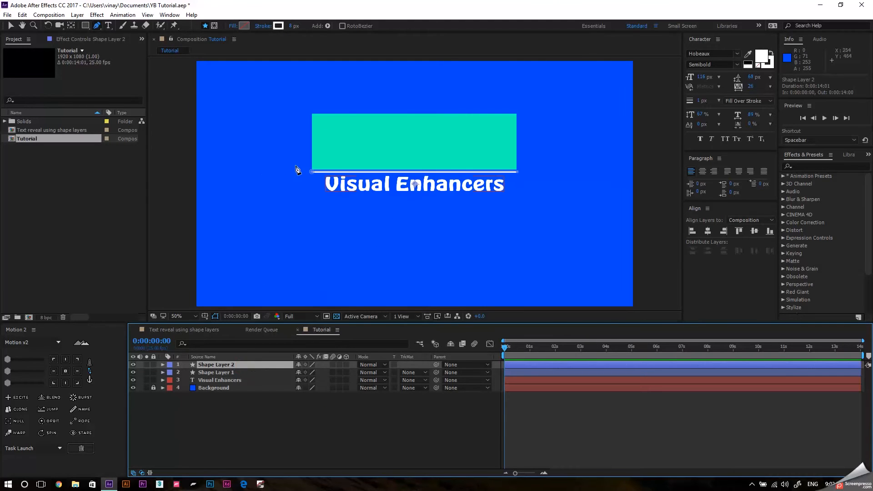
{"action": "key", "text": "v"}
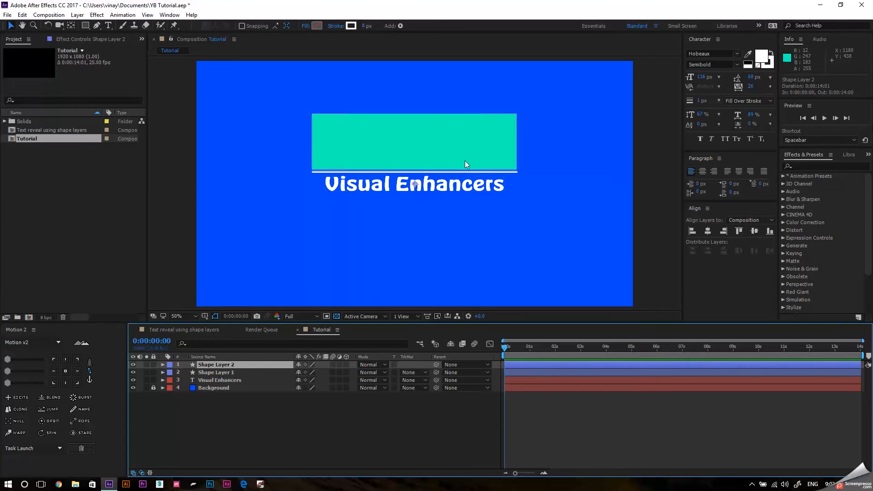
{"action": "scroll", "coordinate": [465, 161], "scroll_direction": "up", "scroll_amount": 2}
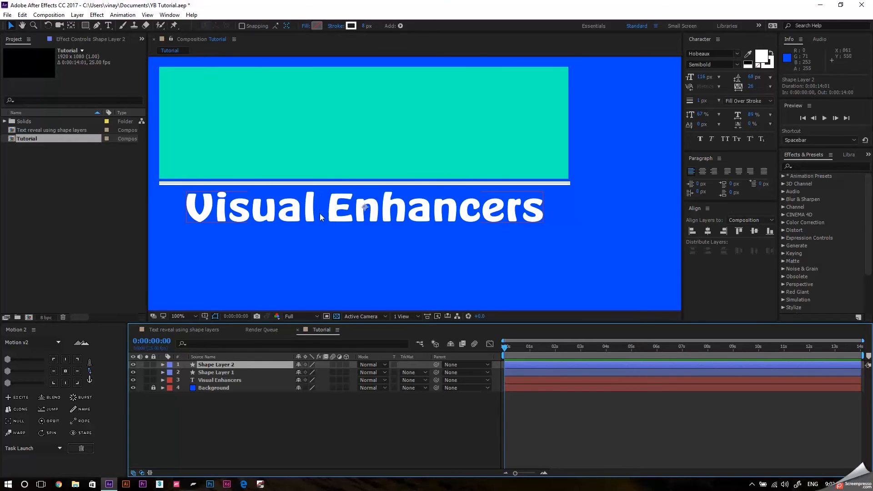
{"action": "key", "text": "h"}
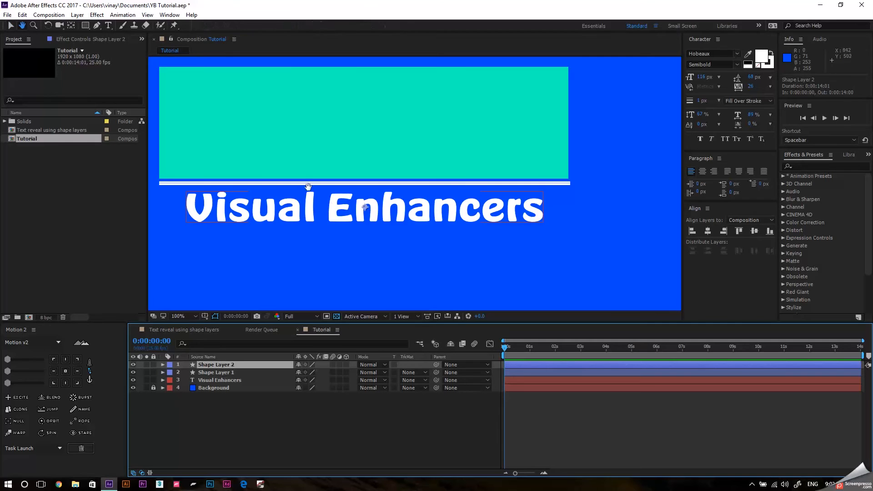
{"action": "left_click_drag", "start_coordinate": [308, 187], "coordinate": [365, 228]}
{"action": "key", "text": "v"}
{"action": "left_click", "coordinate": [230, 373]}
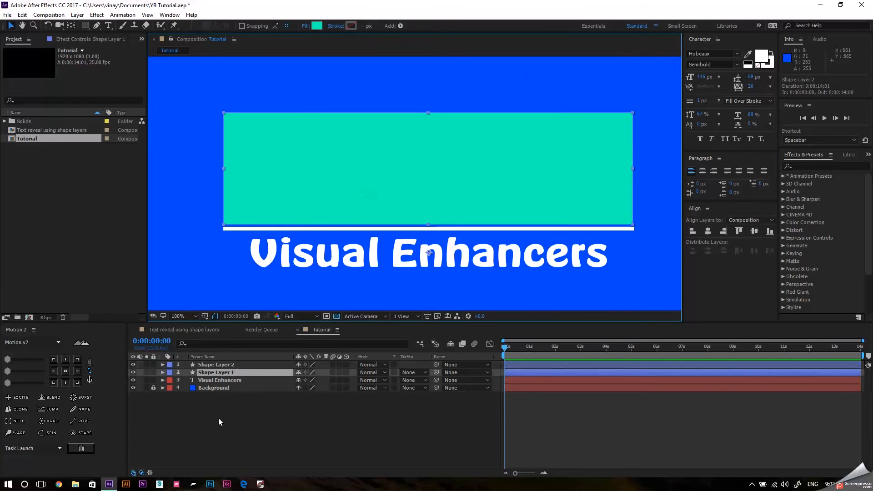
{"action": "left_click", "coordinate": [228, 374]}
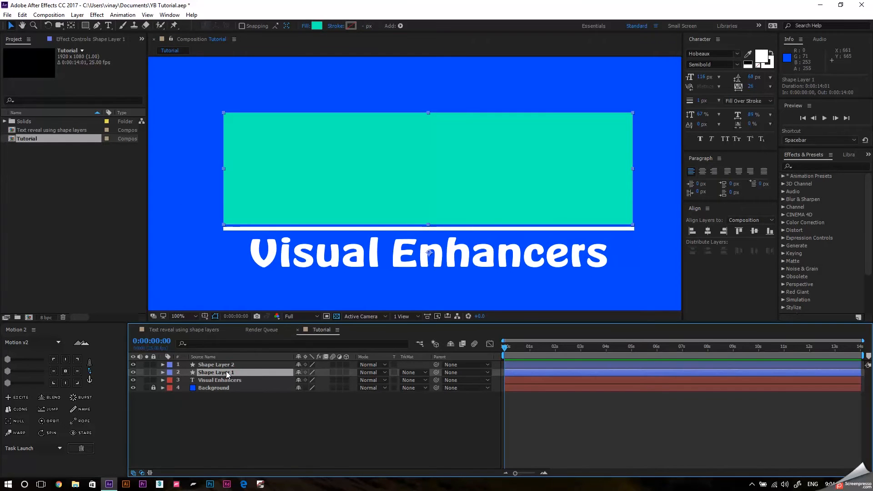
{"action": "left_click", "coordinate": [278, 409]}
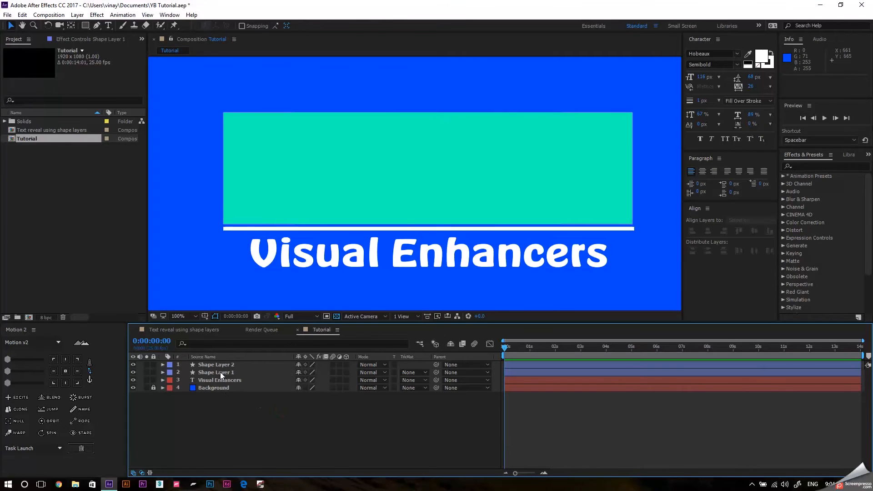
Check which shape Shape Layer 1 holds by toggling its visibility, and rename the layer "Mask".
{"action": "left_click", "coordinate": [133, 372]}
{"action": "left_click", "coordinate": [133, 373]}
{"action": "left_click", "coordinate": [211, 370]}
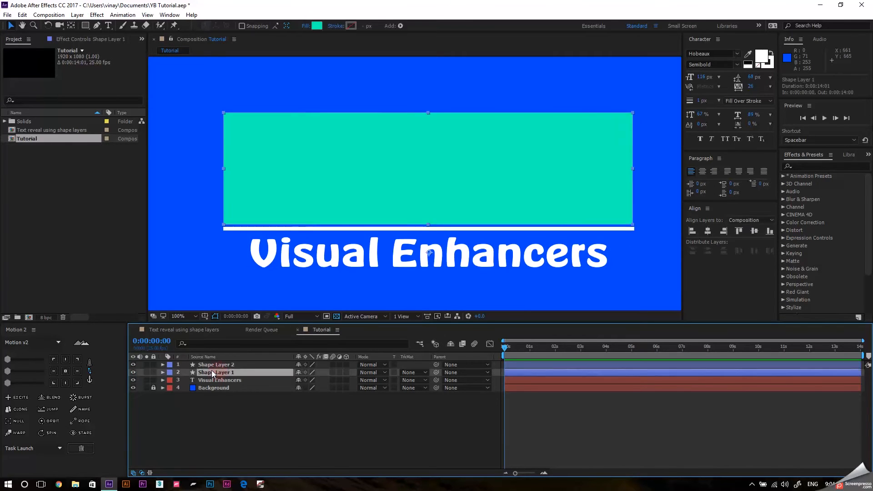
{"action": "key", "text": "Return"}
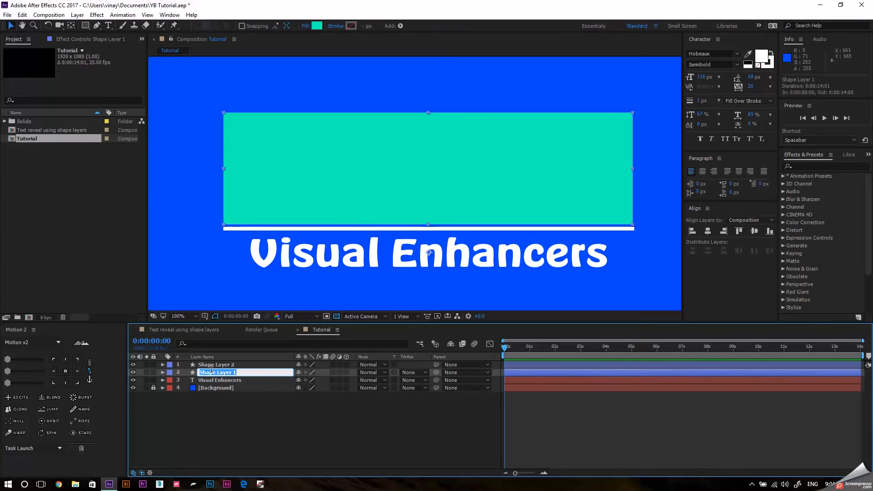
{"action": "type", "text": "Mask"}
{"action": "key", "text": "Return"}
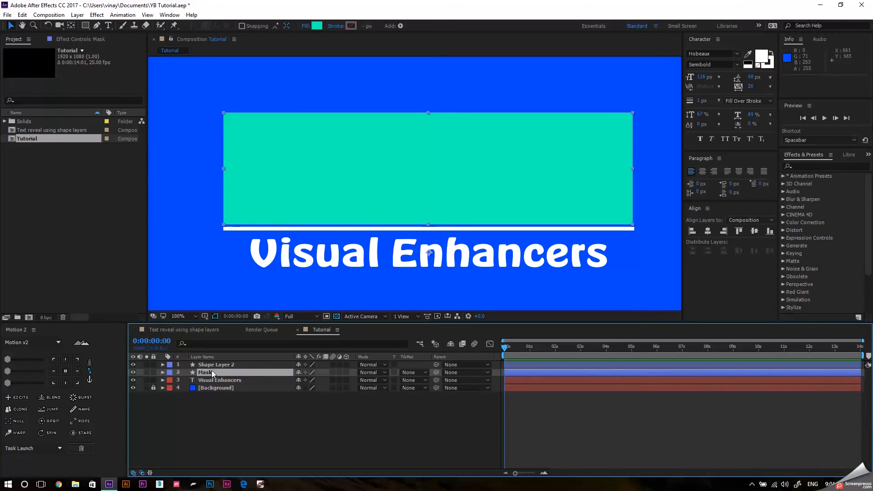
Check which shape Shape Layer 2 holds by toggling its visibility, and rename the layer "Driving Force".
{"action": "left_click", "coordinate": [215, 363]}
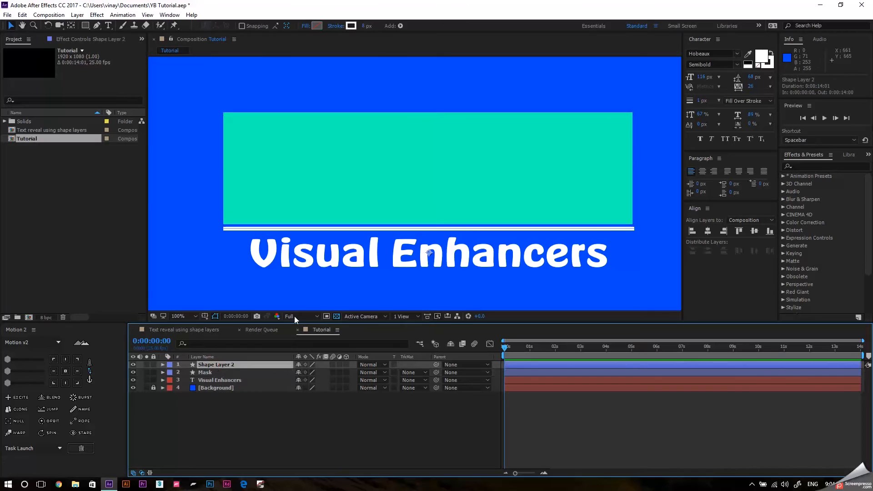
{"action": "left_click", "coordinate": [133, 365]}
{"action": "left_click", "coordinate": [134, 366]}
{"action": "key", "text": "Return"}
{"action": "type", "text": "Driving Force"}
{"action": "key", "text": "Return"}
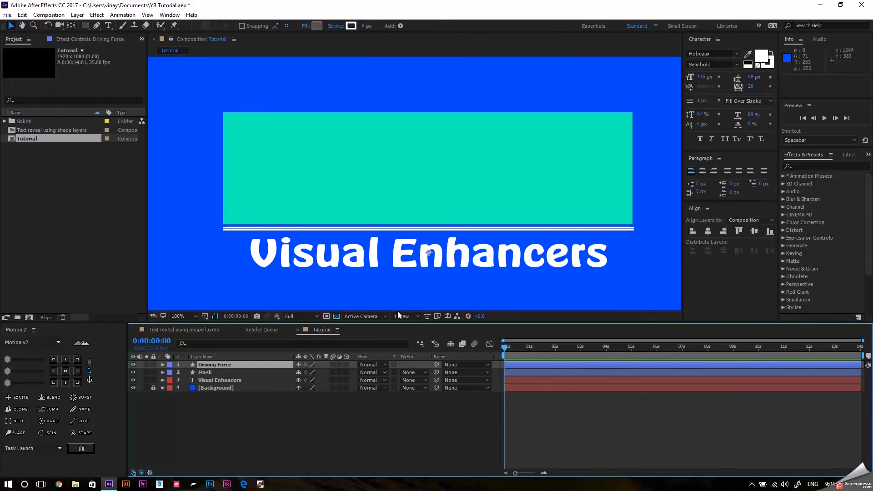
Nudge the Mask rectangle down to about 960, 550 so its lower edge overlaps the line.
{"action": "left_click", "coordinate": [244, 373]}
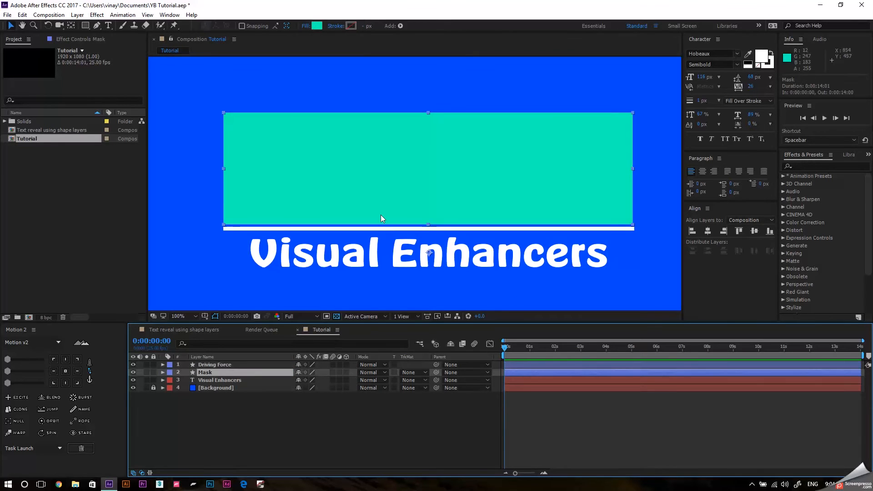
{"action": "key", "text": "Down"}
{"action": "key", "text": "Down"}
{"action": "key", "text": "Down"}
{"action": "key", "text": "Down"}
{"action": "key", "text": "Down"}
{"action": "key", "text": "Down"}
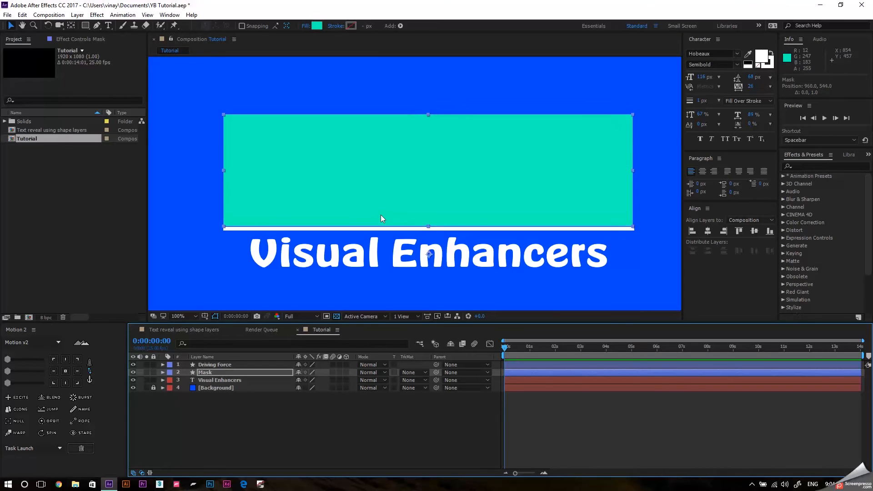
{"action": "key", "text": "Down"}
{"action": "key", "text": "Down"}
{"action": "key", "text": "Down"}
{"action": "key", "text": "Down"}
{"action": "key", "text": "Down"}
{"action": "key", "text": "Down"}
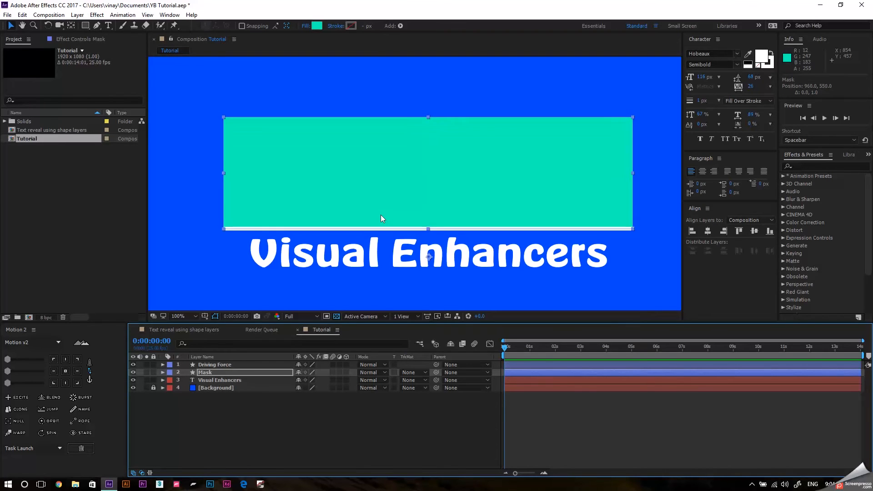
With Mask temporarily stacked above Driving Force, nudge the rectangle down to 960, 553 to cover the line, and return Mask below Driving Force.
{"action": "left_click_drag", "start_coordinate": [212, 375], "coordinate": [216, 364]}
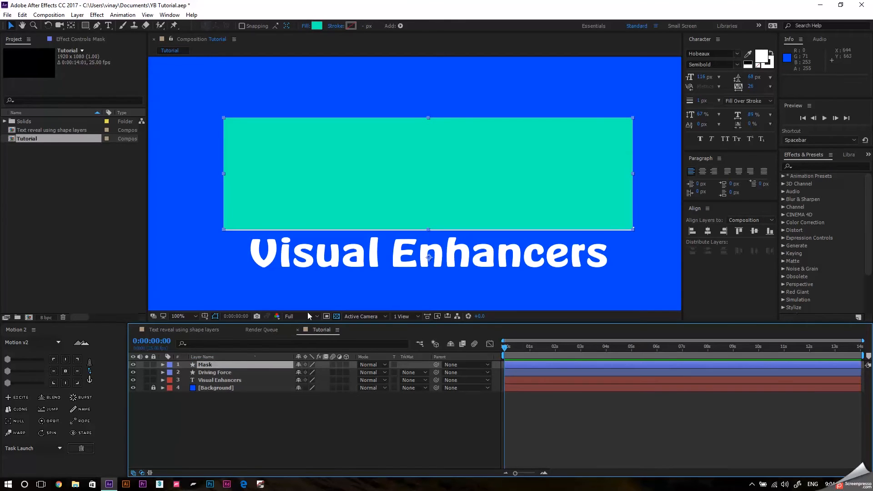
{"action": "scroll", "coordinate": [326, 249], "scroll_direction": "up", "scroll_amount": 2}
{"action": "scroll", "coordinate": [326, 250], "scroll_direction": "down", "scroll_amount": 2}
{"action": "key", "text": "Down"}
{"action": "key", "text": "Down"}
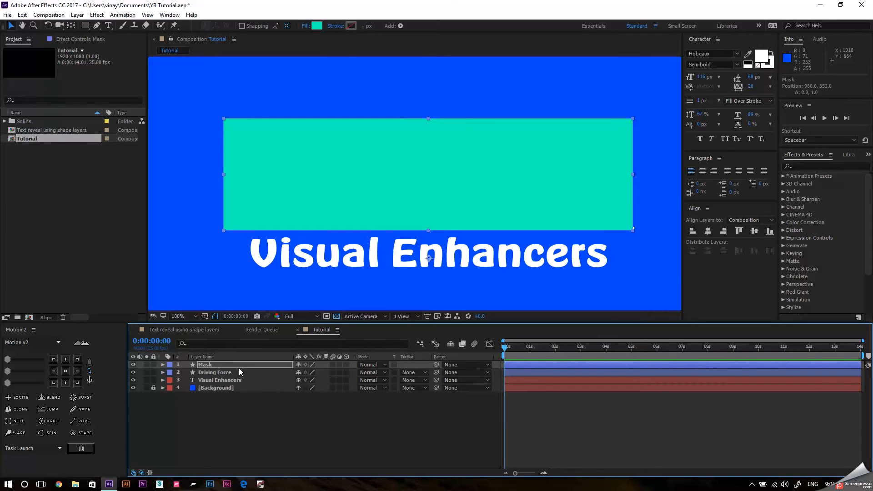
{"action": "left_click_drag", "start_coordinate": [238, 366], "coordinate": [234, 376]}
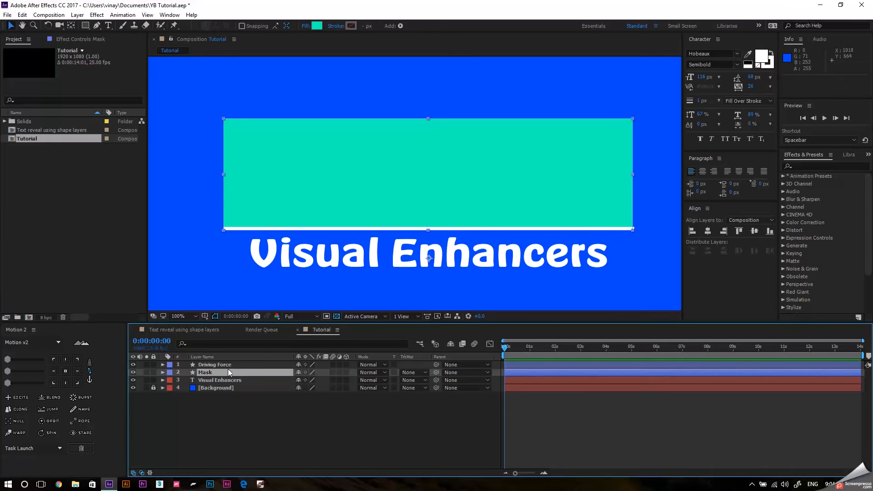
Set a Position keyframe on the Driving Force layer at 0:00:00:00.
{"action": "left_click", "coordinate": [241, 364]}
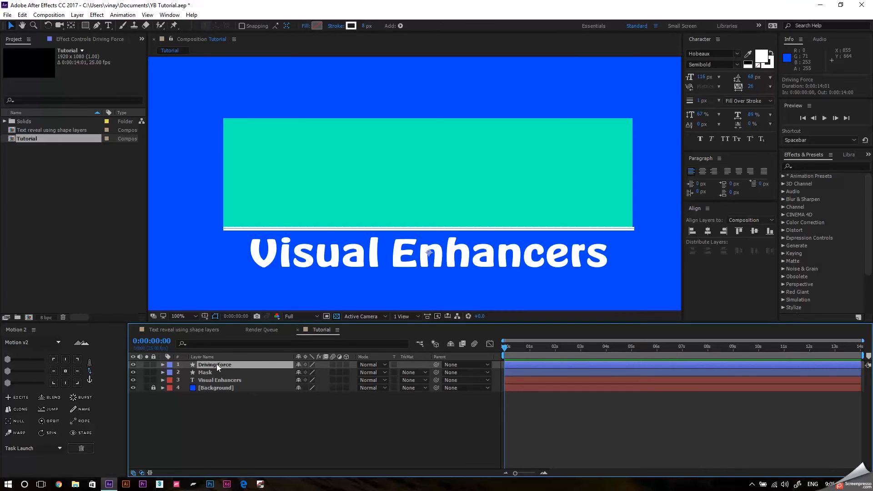
{"action": "key", "text": "p"}
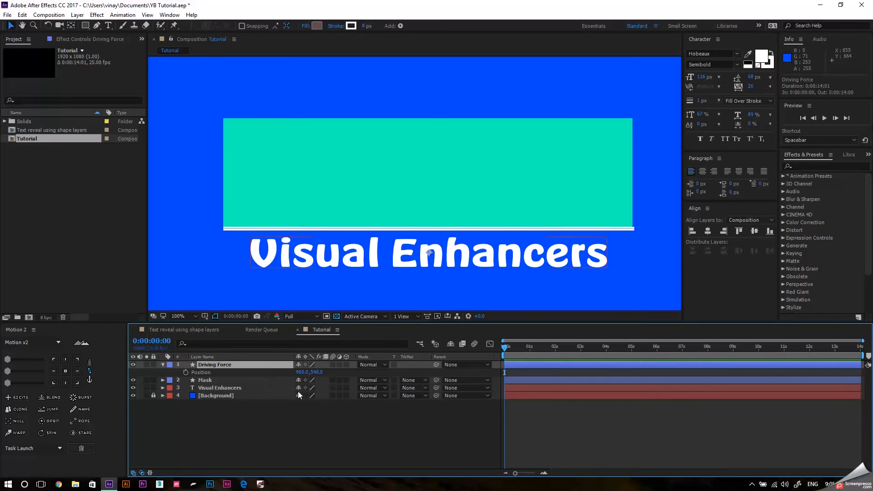
{"action": "left_click", "coordinate": [185, 372]}
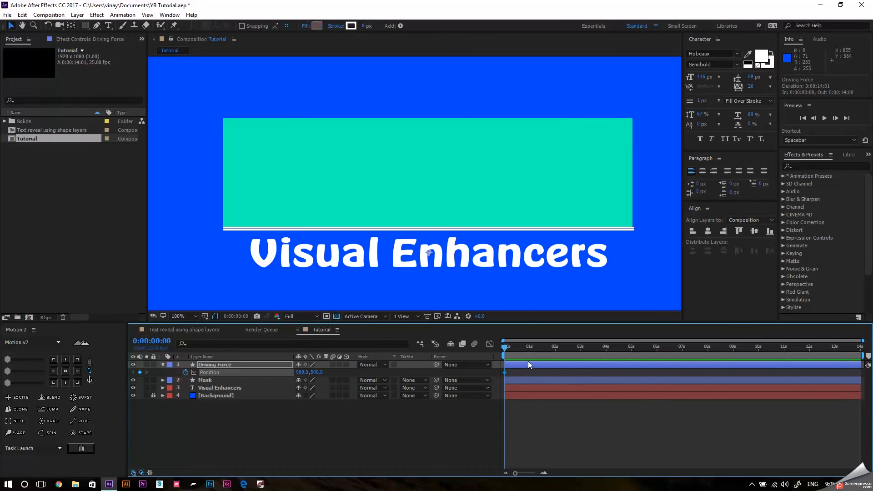
Try setting the composition duration to 0:00:03:00, and undo that change.
{"action": "left_click_drag", "start_coordinate": [525, 358], "coordinate": [581, 357]}
{"action": "left_click", "coordinate": [422, 434]}
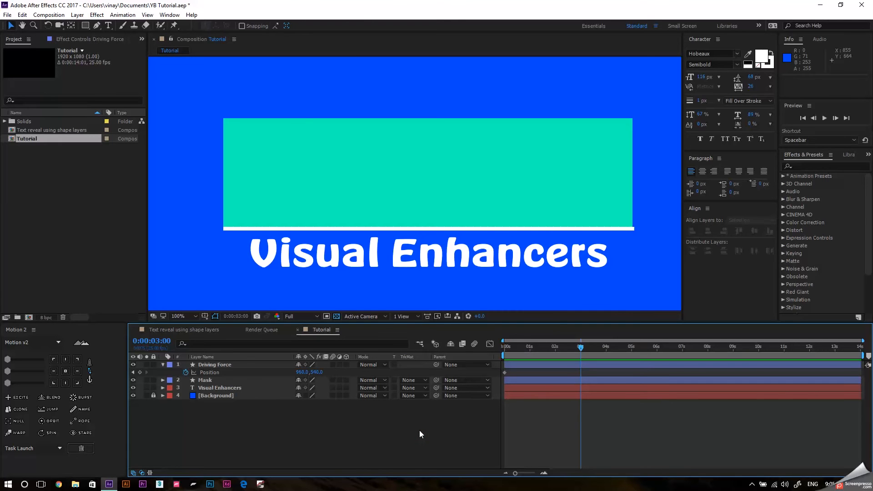
{"action": "key", "text": "ctrl+k"}
{"action": "left_click", "coordinate": [390, 288]}
{"action": "key", "text": "BackSpace"}
{"action": "type", "text": "0:00:03:00"}
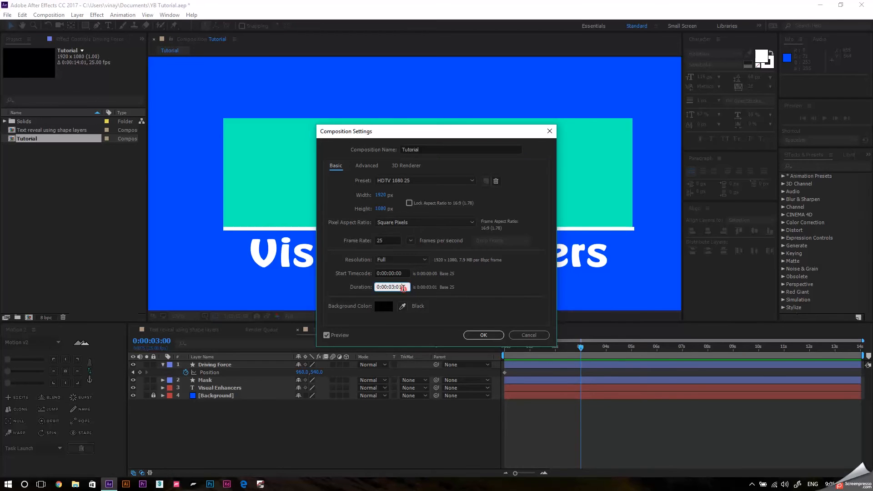
{"action": "key", "text": "Return"}
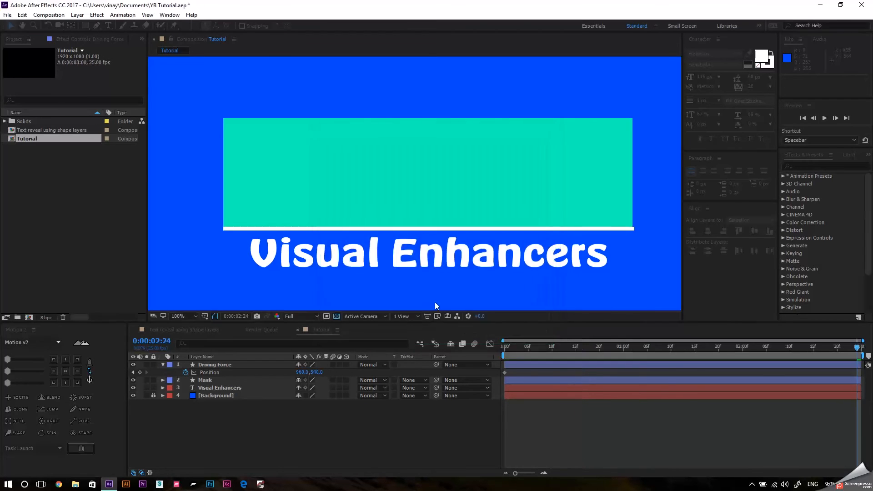
{"action": "key", "text": "ctrl+z"}
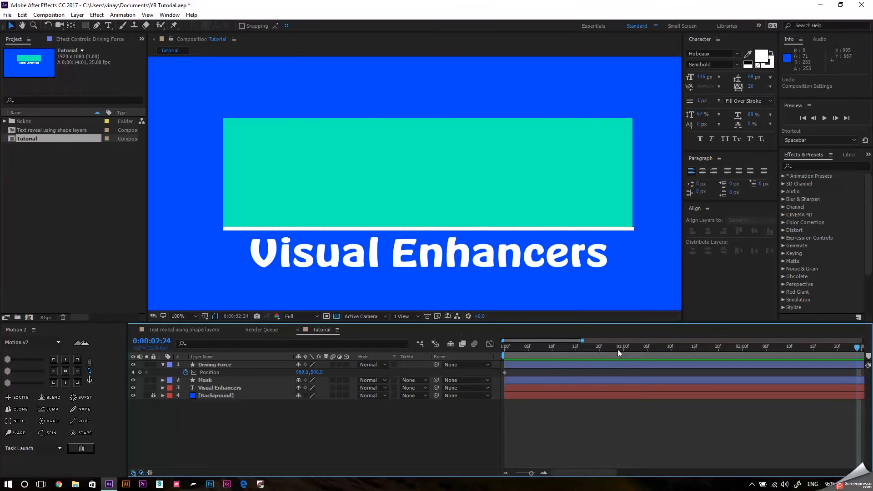
End the work area at 0:00:03:01 and trim the composition to the work area.
{"action": "left_click_drag", "start_coordinate": [581, 341], "coordinate": [868, 364]}
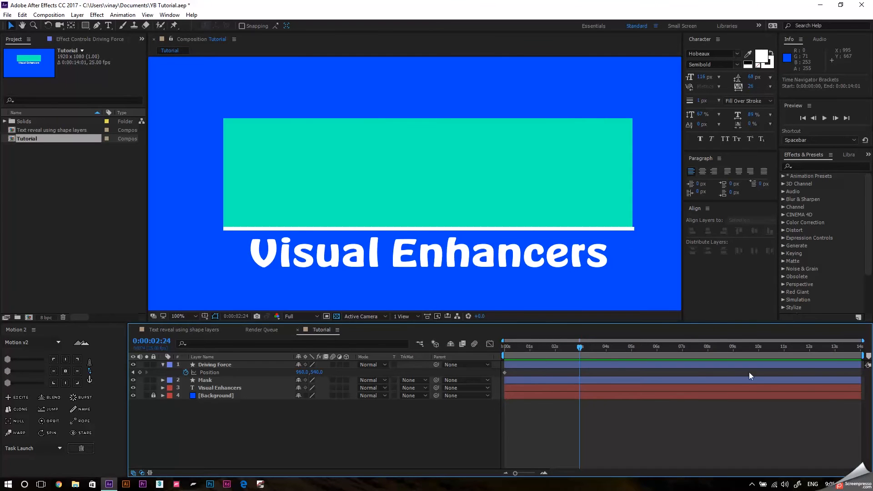
{"action": "left_click_drag", "start_coordinate": [580, 347], "coordinate": [580, 348]}
{"action": "key", "text": "n"}
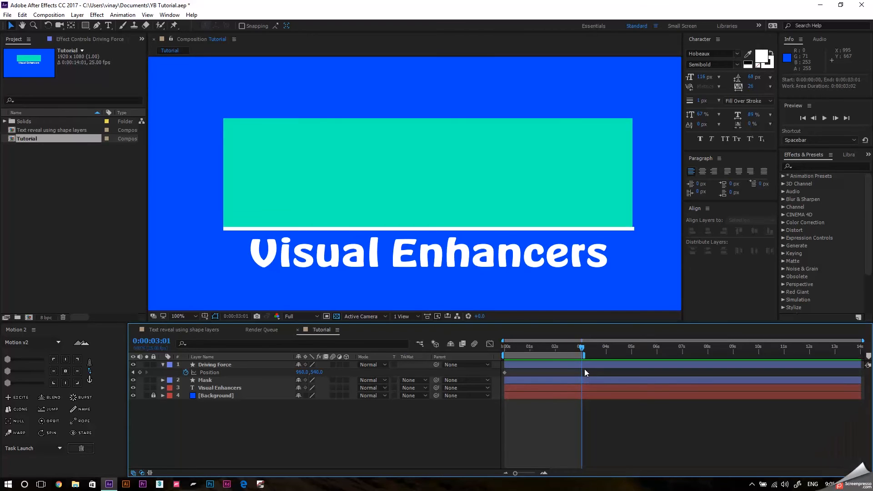
{"action": "right_click", "coordinate": [559, 357]}
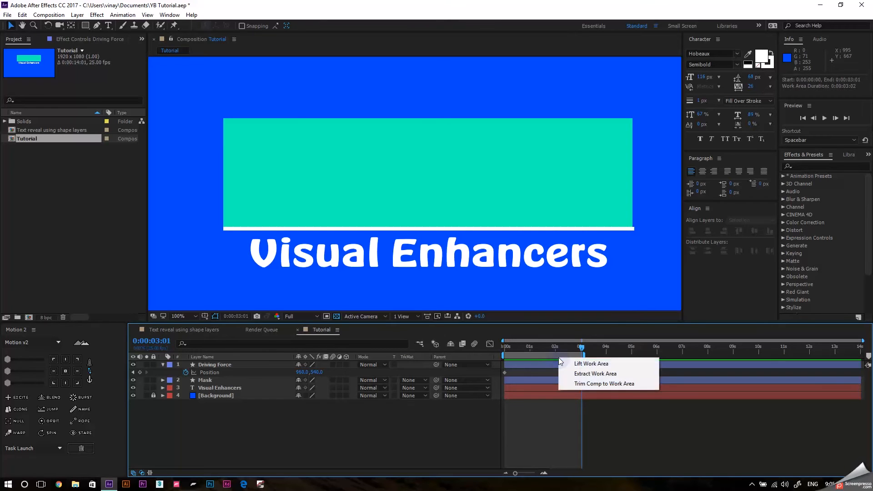
{"action": "left_click", "coordinate": [602, 385]}
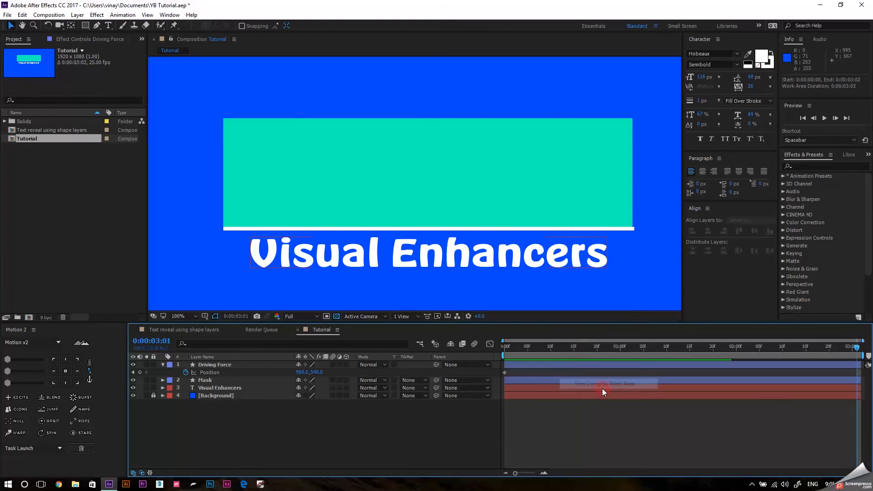
{"action": "left_click", "coordinate": [844, 345]}
{"action": "key", "text": "space"}
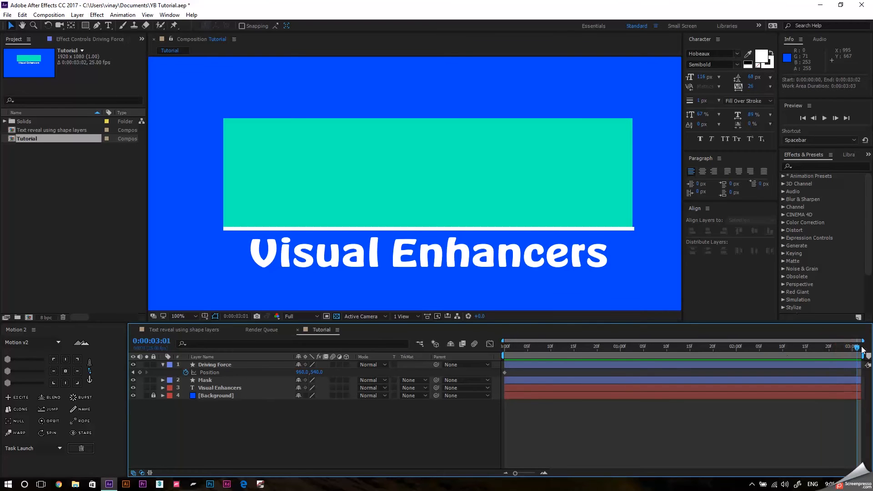
Set Driving Force's Position to 960, 642 at 0:00:03:01 and preview the line moving down over the text.
{"action": "key", "text": "space"}
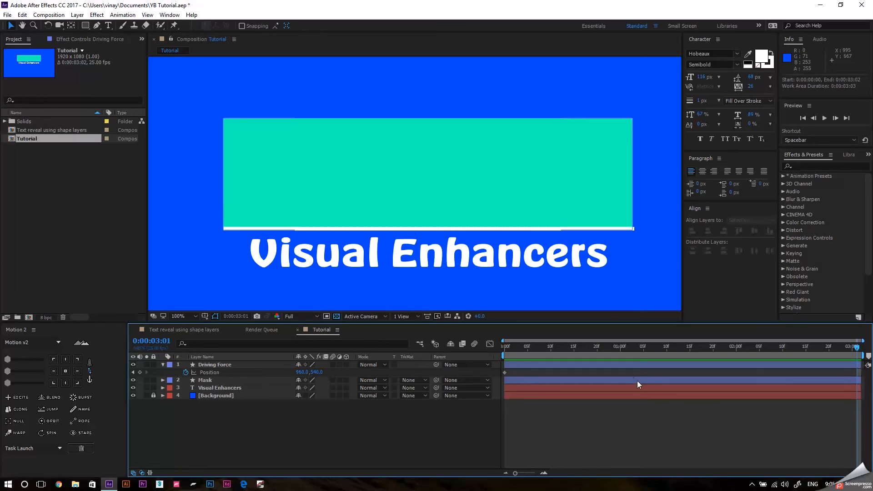
{"action": "left_click_drag", "start_coordinate": [518, 348], "coordinate": [857, 347]}
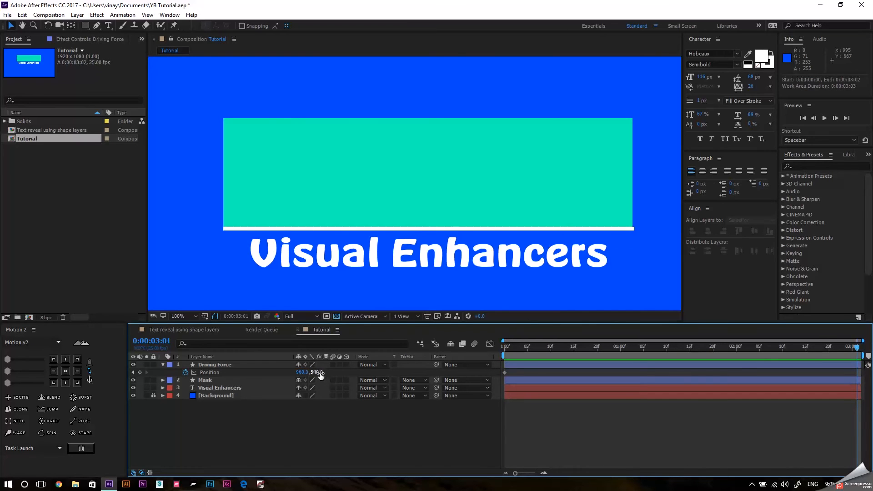
{"action": "left_click_drag", "start_coordinate": [322, 376], "coordinate": [370, 373]}
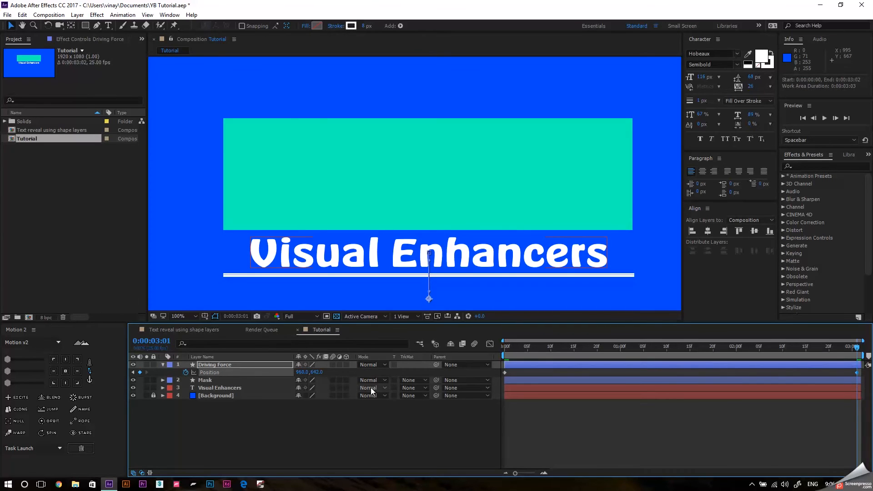
{"action": "left_click_drag", "start_coordinate": [523, 353], "coordinate": [829, 357]}
{"action": "key", "text": "space"}
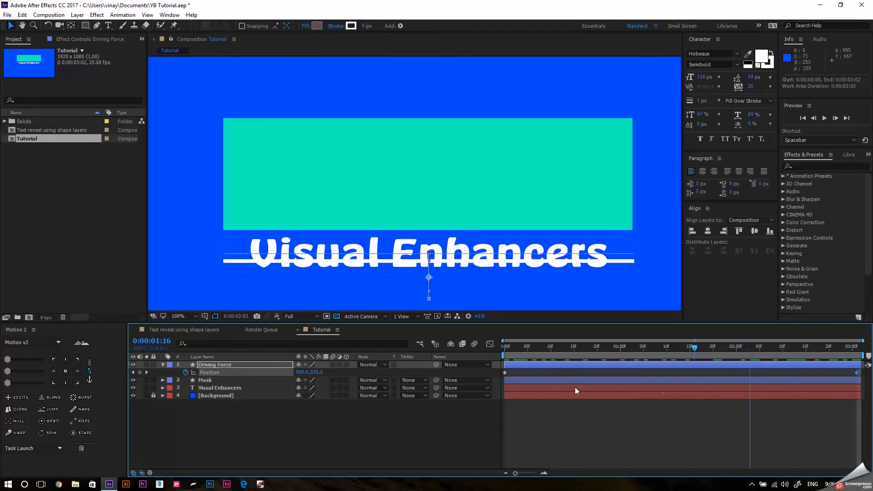
{"action": "key", "text": "space"}
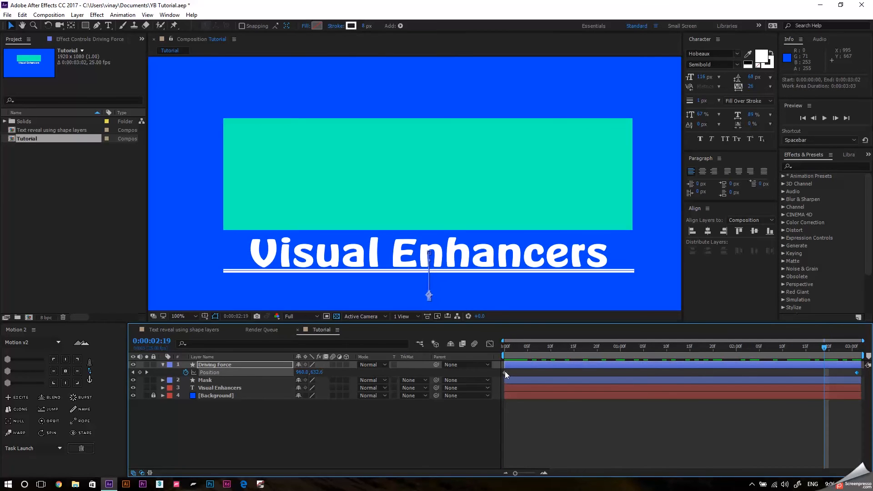
Apply Easy Ease to both the start and end Position keyframes of Driving Force.
{"action": "left_click", "coordinate": [504, 373]}
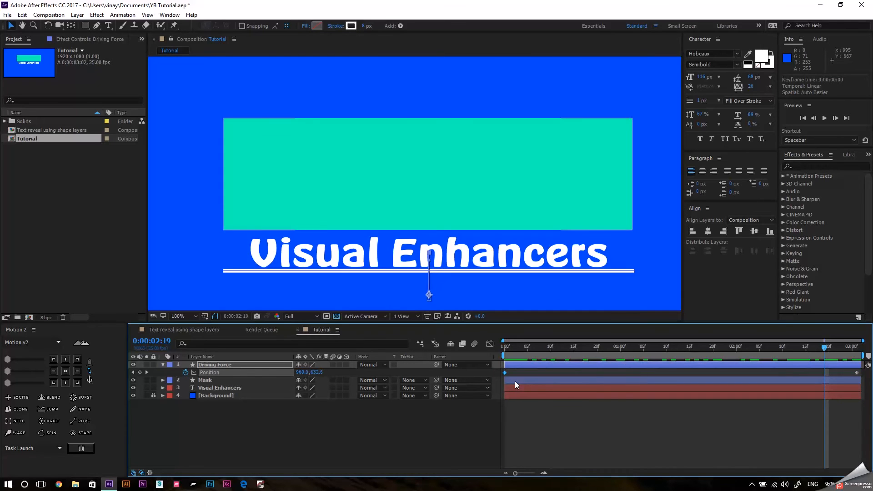
{"action": "key", "text": "Up"}
{"action": "key", "text": "Up"}
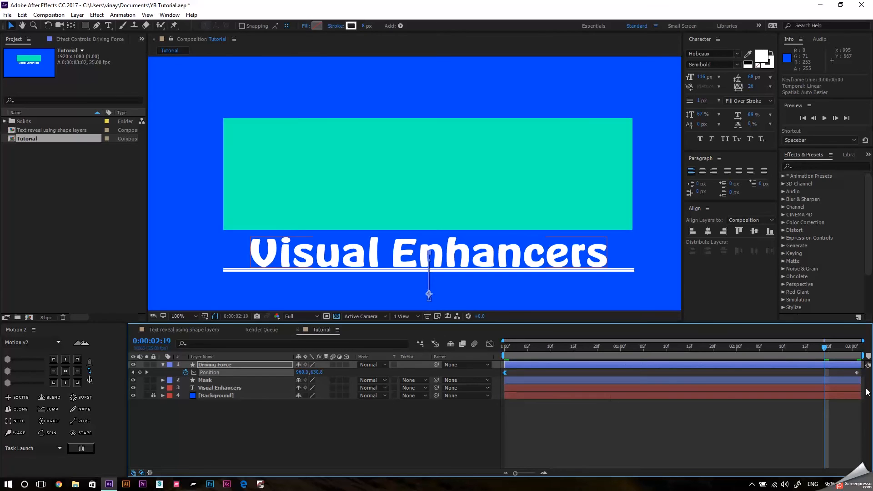
{"action": "left_click", "coordinate": [860, 352]}
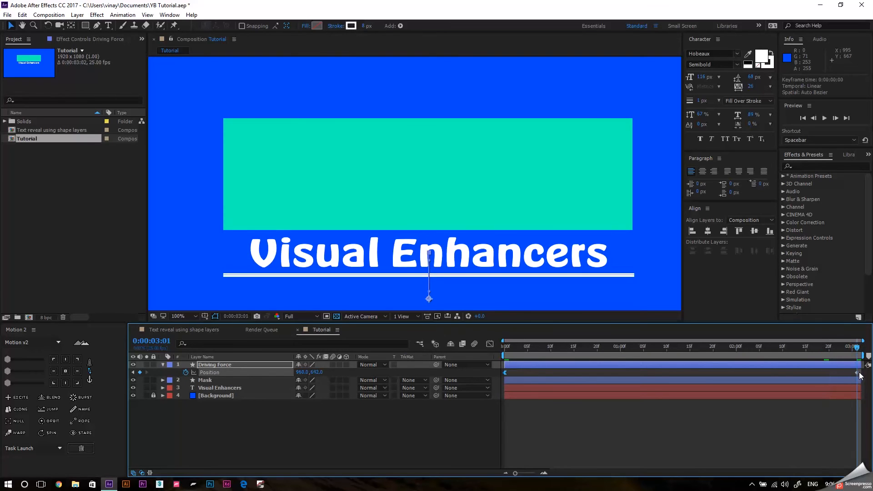
{"action": "left_click", "coordinate": [857, 373]}
{"action": "left_click_drag", "start_coordinate": [501, 375], "coordinate": [861, 376]}
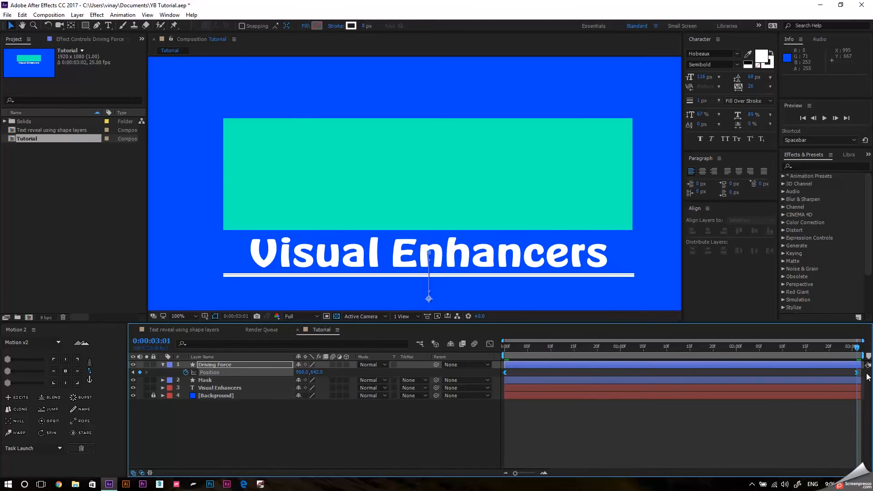
In Driving Force's Position speed graph, lengthen the start keyframe's handle to about 0:00:01:00, slightly extend the end handle, and preview the motion.
{"action": "left_click", "coordinate": [490, 345]}
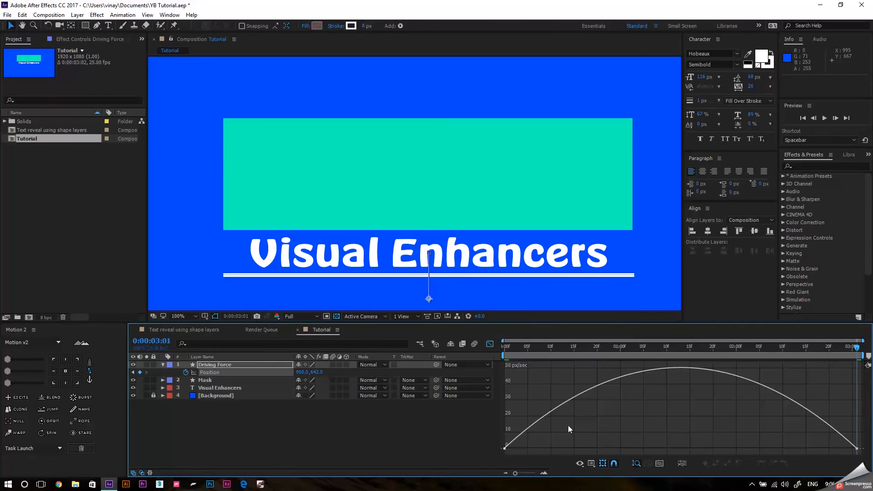
{"action": "left_click", "coordinate": [591, 464]}
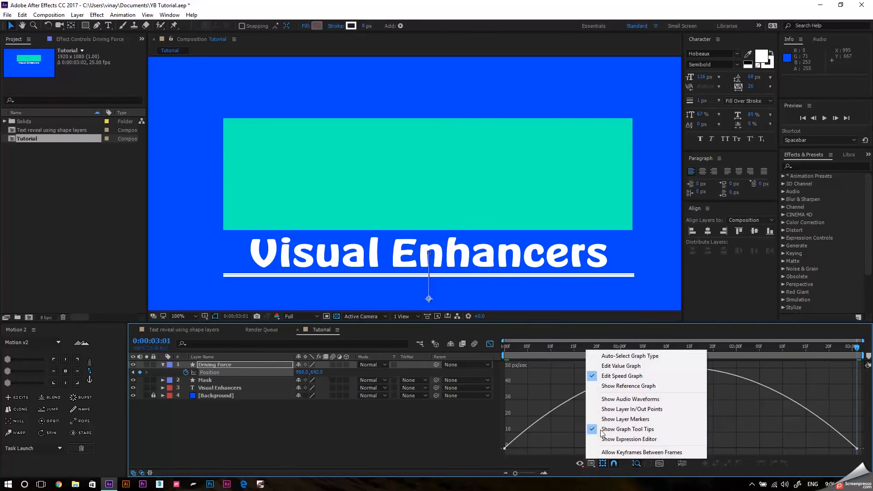
{"action": "left_click", "coordinate": [626, 377]}
{"action": "left_click", "coordinate": [504, 448]}
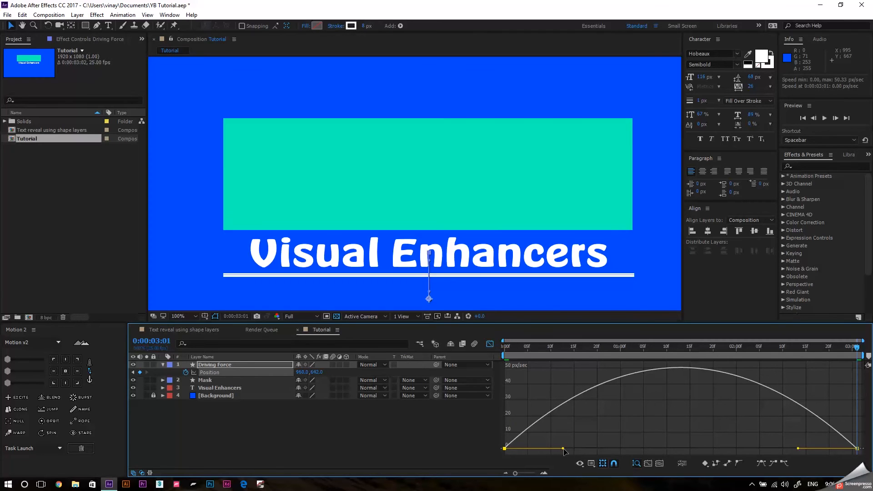
{"action": "left_click_drag", "start_coordinate": [564, 450], "coordinate": [608, 452]}
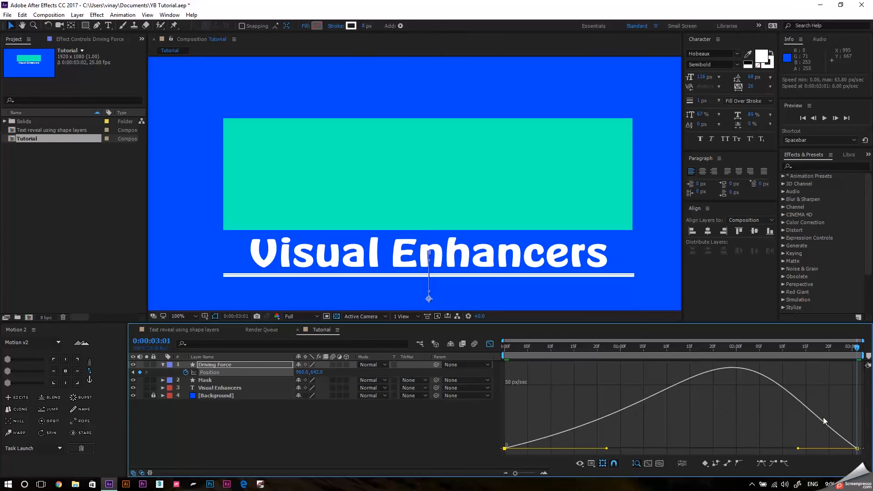
{"action": "left_click_drag", "start_coordinate": [609, 449], "coordinate": [619, 449]}
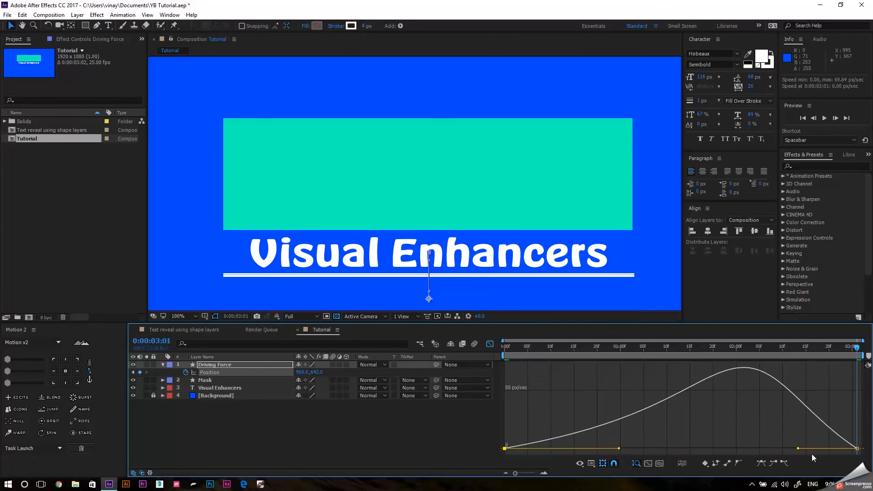
{"action": "left_click_drag", "start_coordinate": [799, 449], "coordinate": [793, 448]}
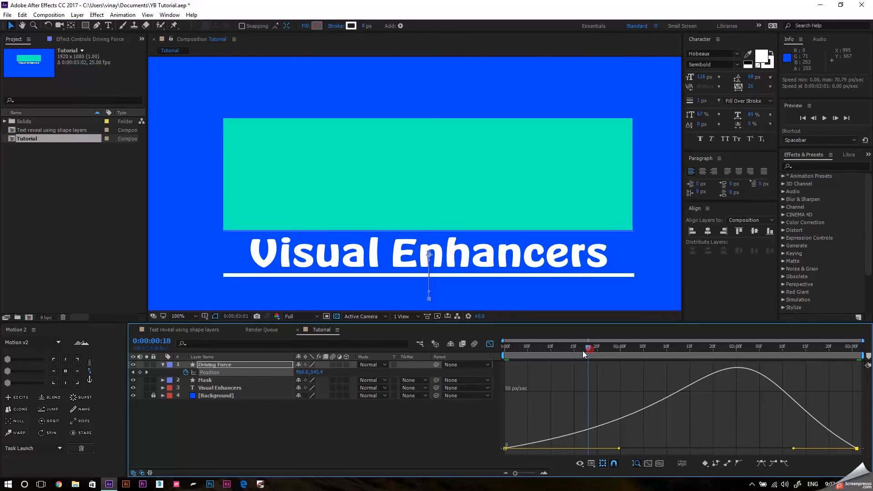
{"action": "key", "text": "space"}
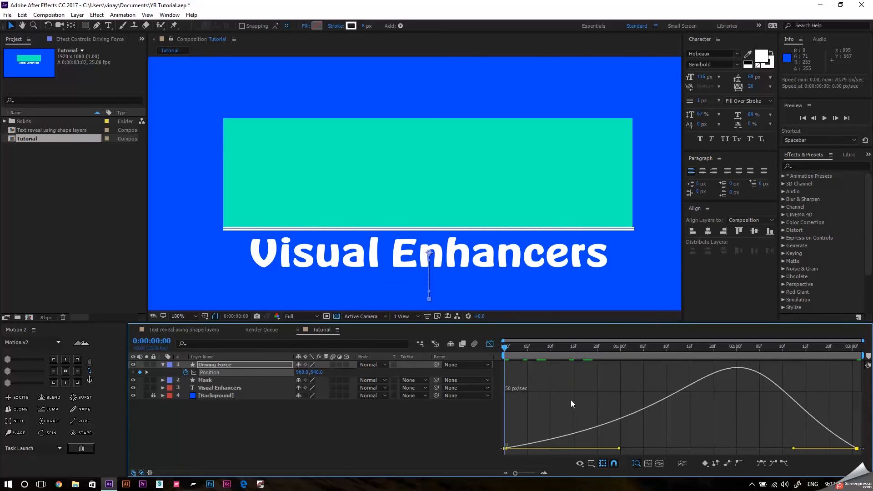
{"action": "key", "text": "space"}
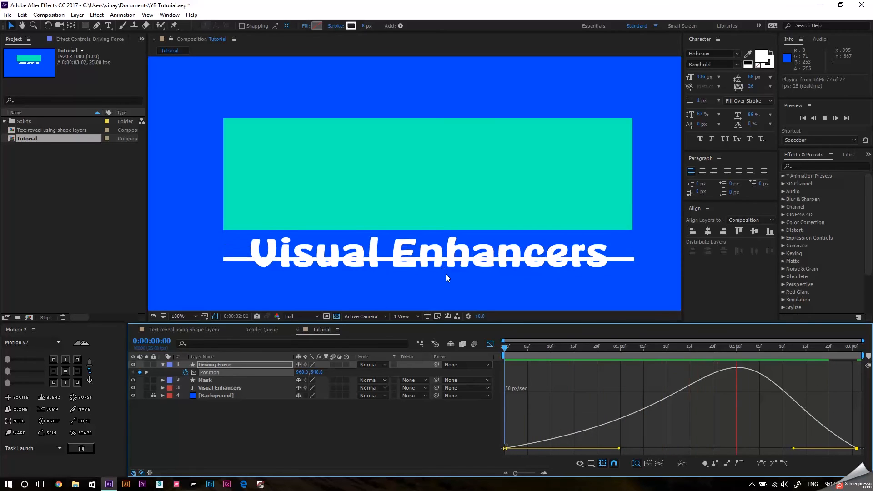
{"action": "key", "text": "space"}
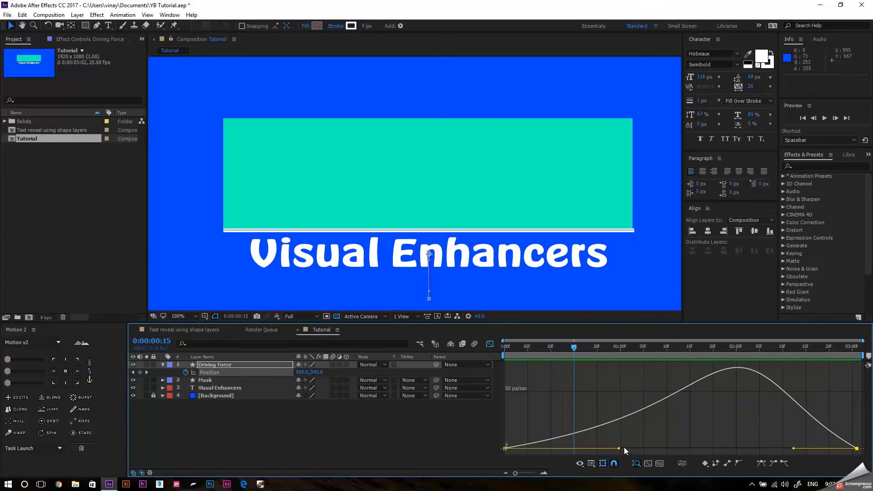
Pull both speed handles toward the middle so the speed peaks sharply around 0:00:01:10, preview the motion, and leave the Graph Editor.
{"action": "left_click_drag", "start_coordinate": [619, 449], "coordinate": [661, 449]}
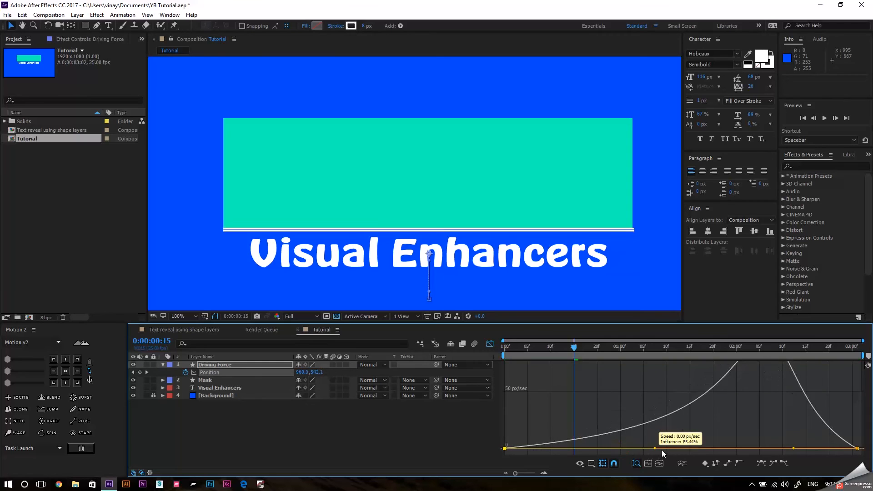
{"action": "left_click_drag", "start_coordinate": [572, 354], "coordinate": [456, 354]}
{"action": "key", "text": "space"}
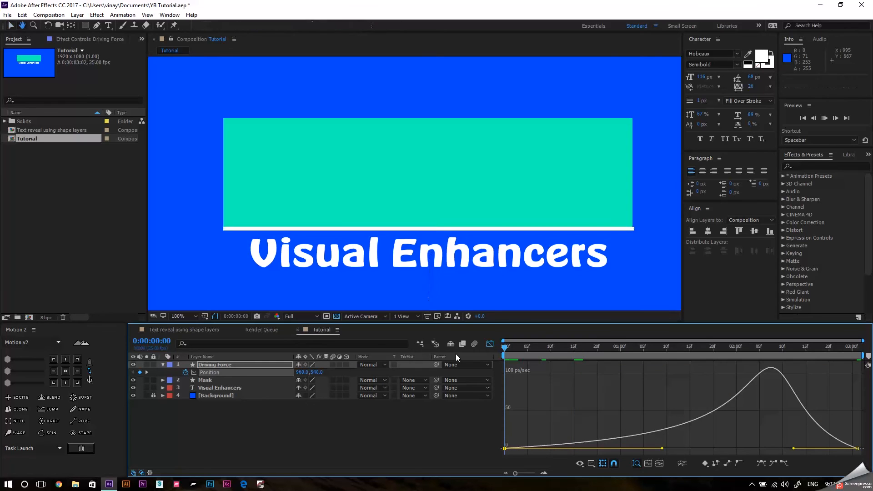
{"action": "key", "text": "space"}
{"action": "left_click_drag", "start_coordinate": [793, 449], "coordinate": [646, 448]}
{"action": "key", "text": "space"}
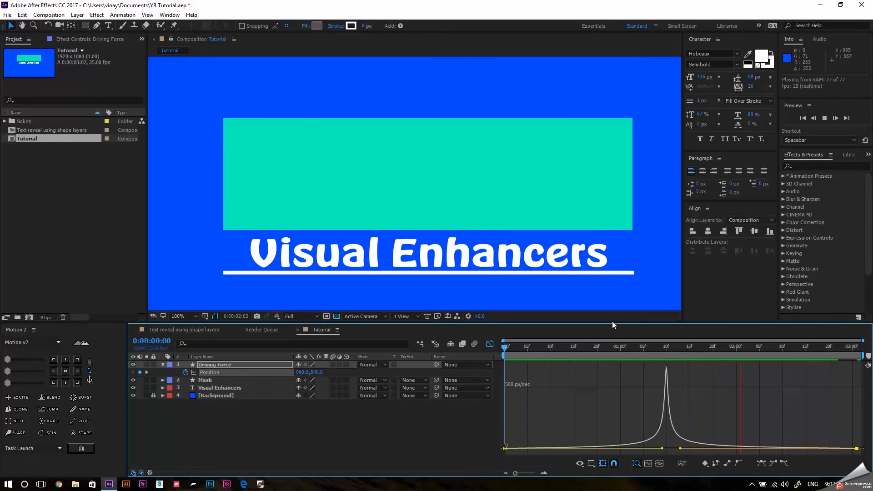
{"action": "left_click", "coordinate": [490, 344]}
At 0:00:00:00, parent the Mask layer to Driving Force and check the parent assignment.
{"action": "left_click", "coordinate": [566, 353]}
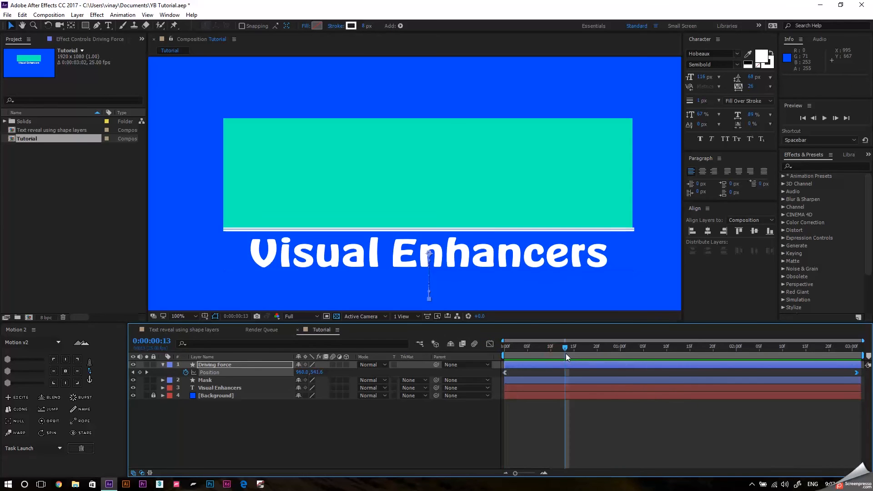
{"action": "left_click", "coordinate": [245, 381]}
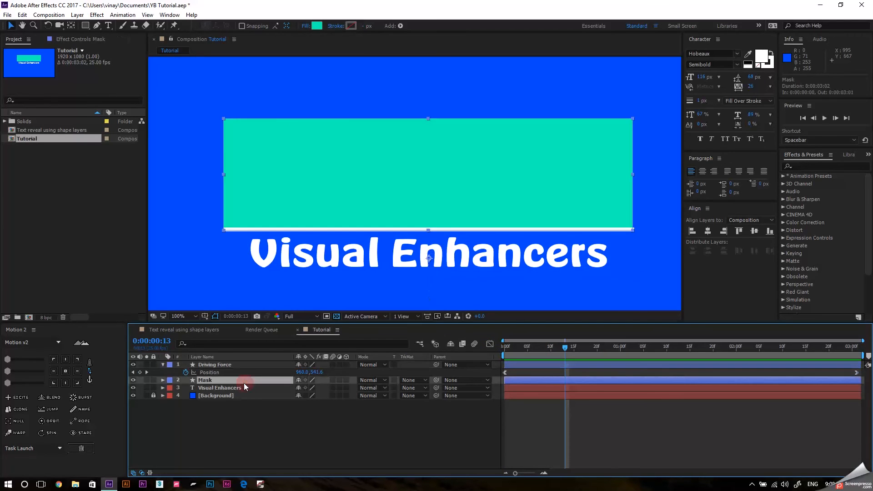
{"action": "key", "text": "Home"}
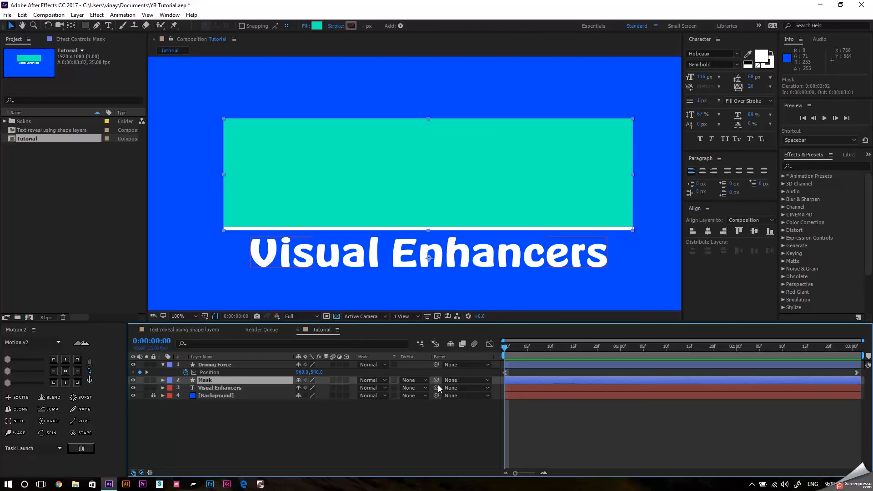
{"action": "left_click_drag", "start_coordinate": [437, 380], "coordinate": [242, 365]}
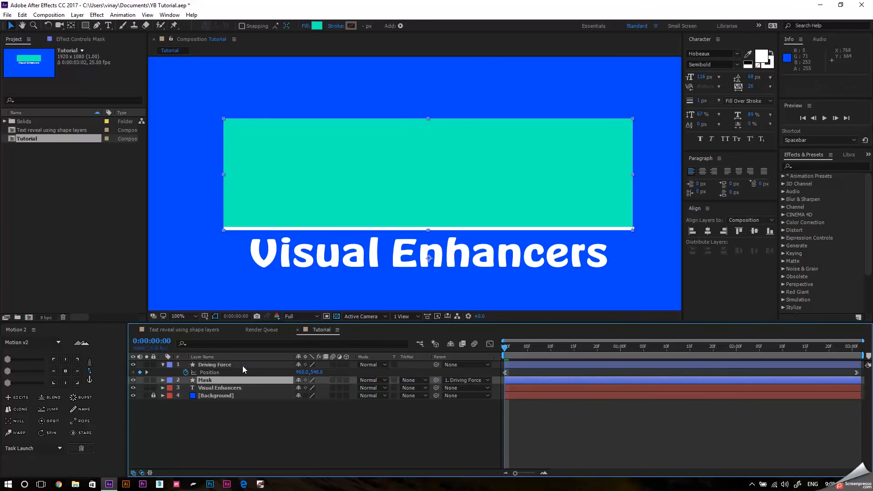
{"action": "left_click", "coordinate": [460, 381]}
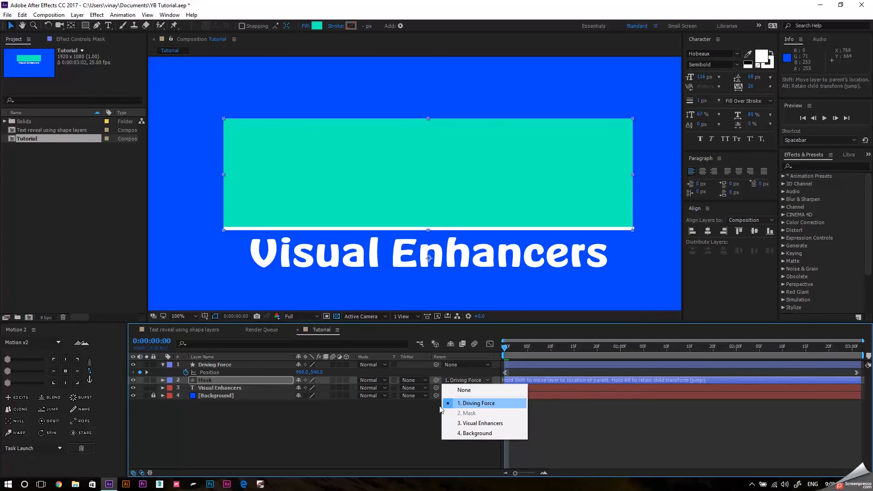
{"action": "left_click", "coordinate": [380, 424]}
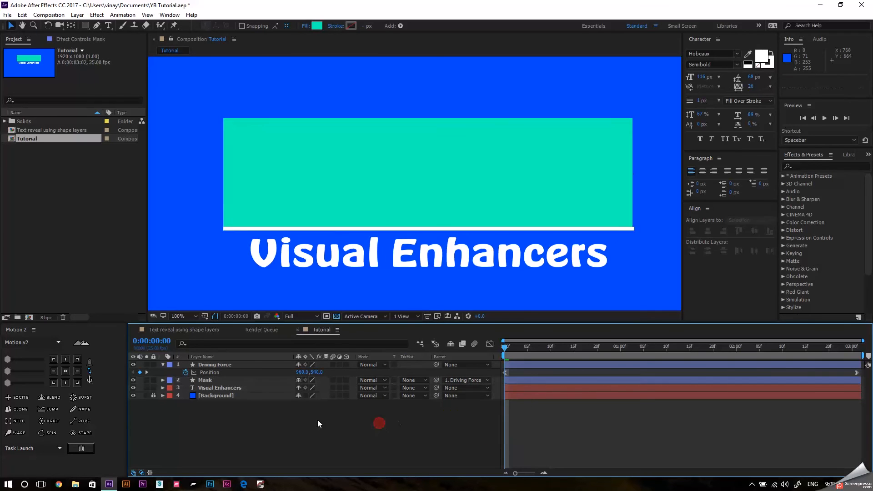
Try hiding the timeline's Mode and TrkMat columns, and show them again alongside the layer switches.
{"action": "left_click", "coordinate": [226, 389]}
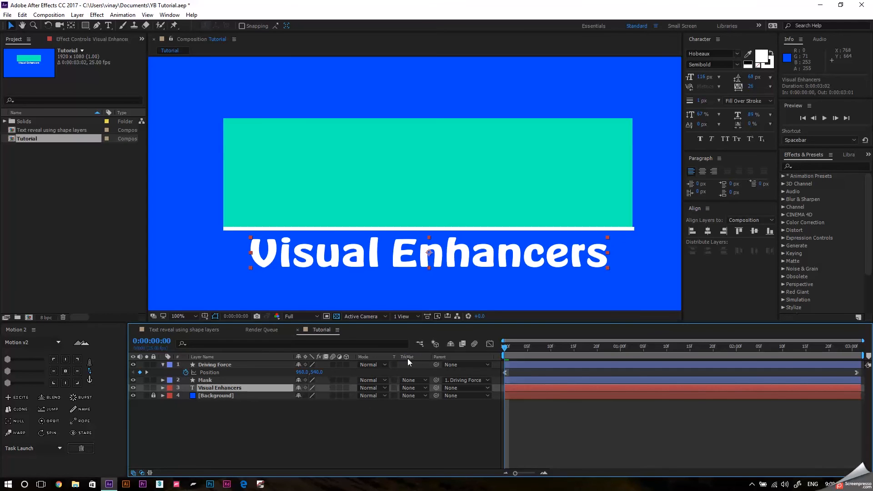
{"action": "left_click", "coordinate": [142, 473]}
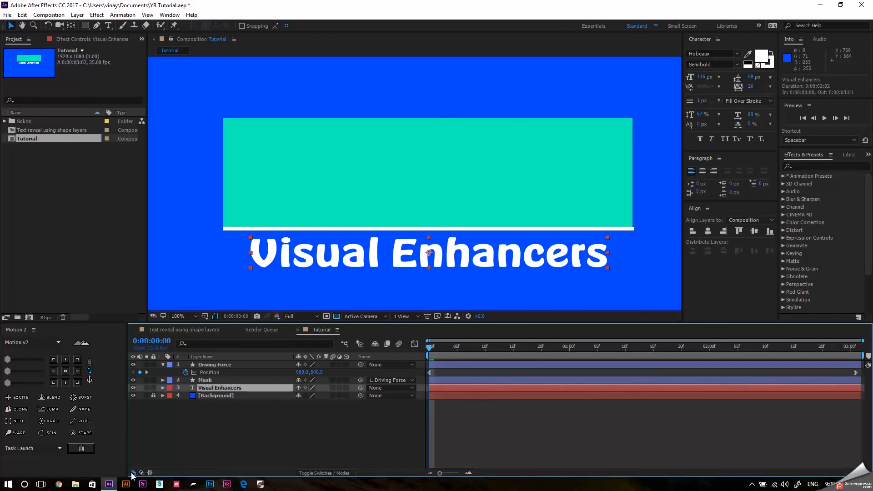
{"action": "left_click", "coordinate": [334, 473]}
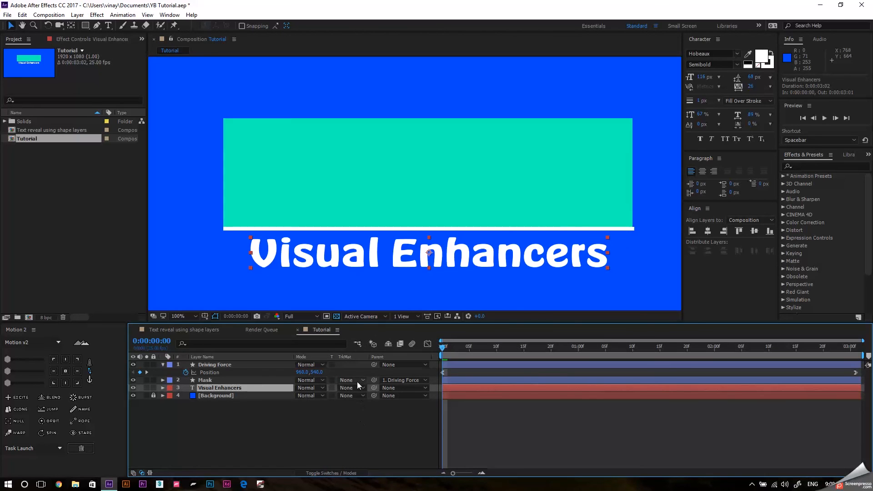
{"action": "left_click", "coordinate": [136, 473]}
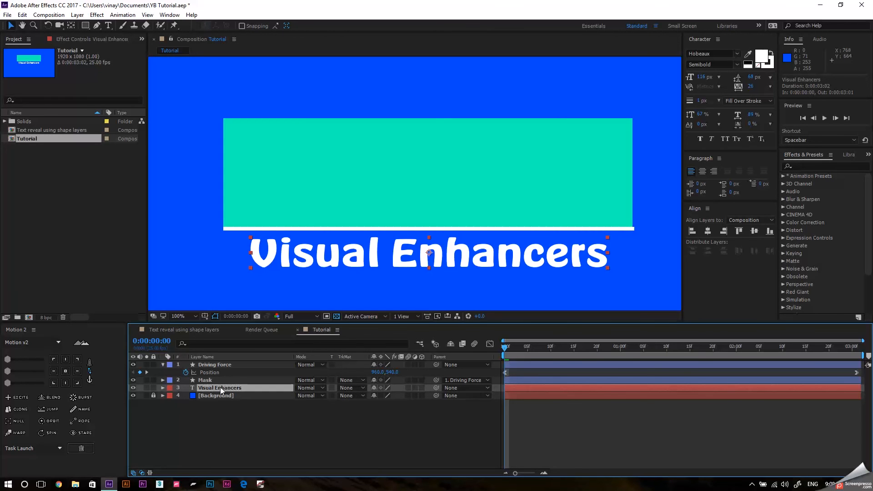
Set the Visual Enhancers text layer's track matte to Alpha Matte "Mask".
{"action": "left_click", "coordinate": [357, 389]}
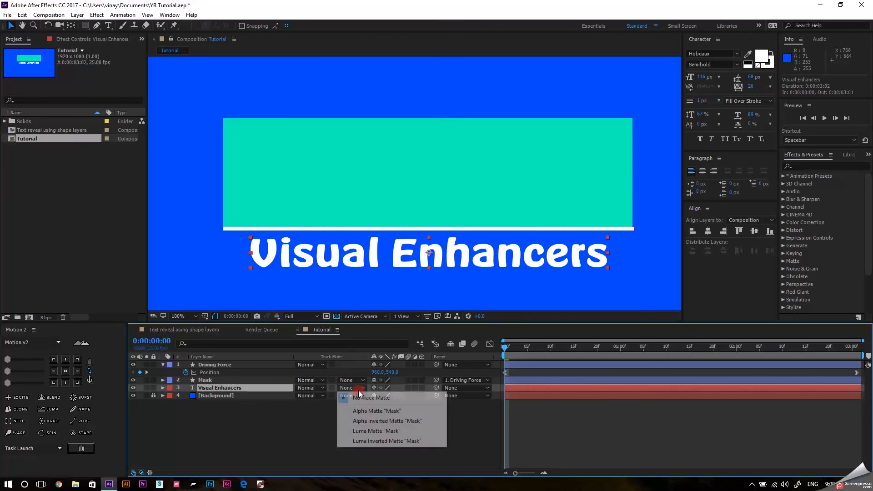
{"action": "left_click", "coordinate": [277, 419]}
{"action": "left_click", "coordinate": [227, 389]}
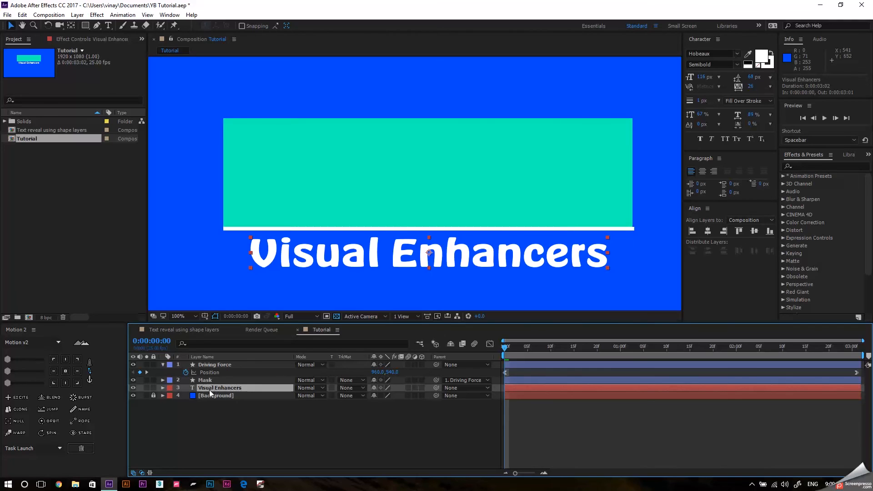
{"action": "left_click", "coordinate": [224, 379]}
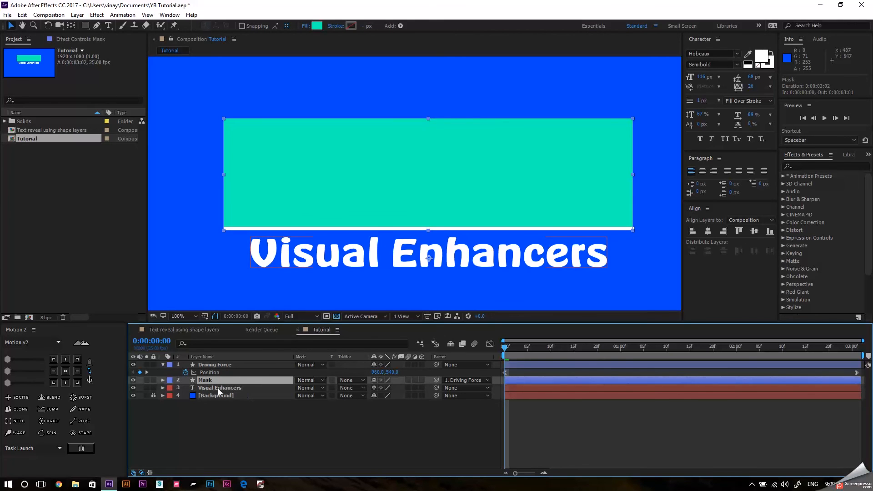
{"action": "left_click", "coordinate": [233, 388]}
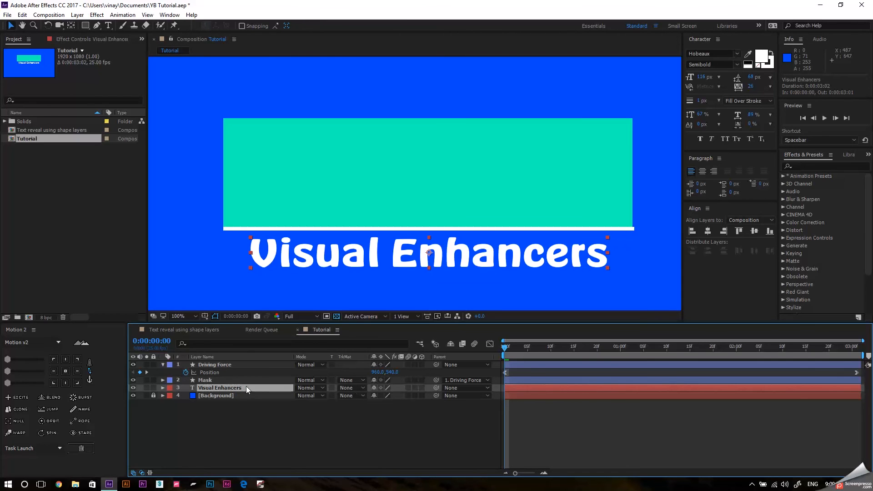
{"action": "left_click", "coordinate": [358, 388]}
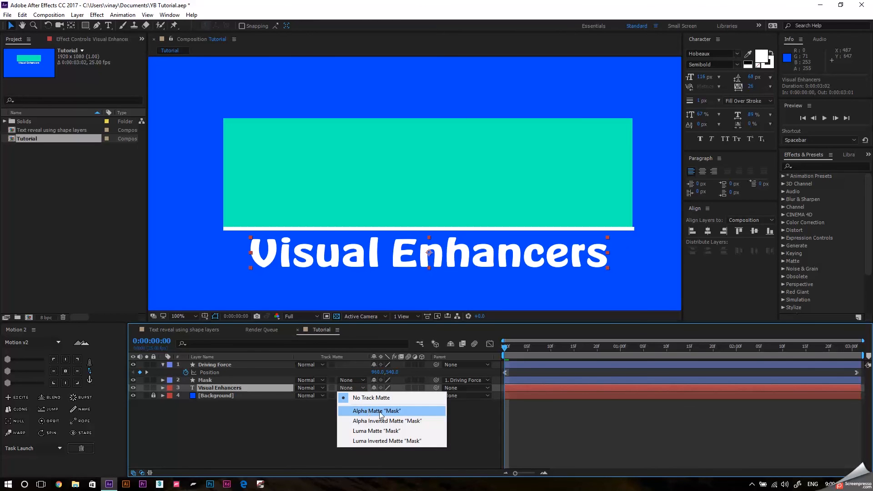
{"action": "left_click", "coordinate": [381, 411]}
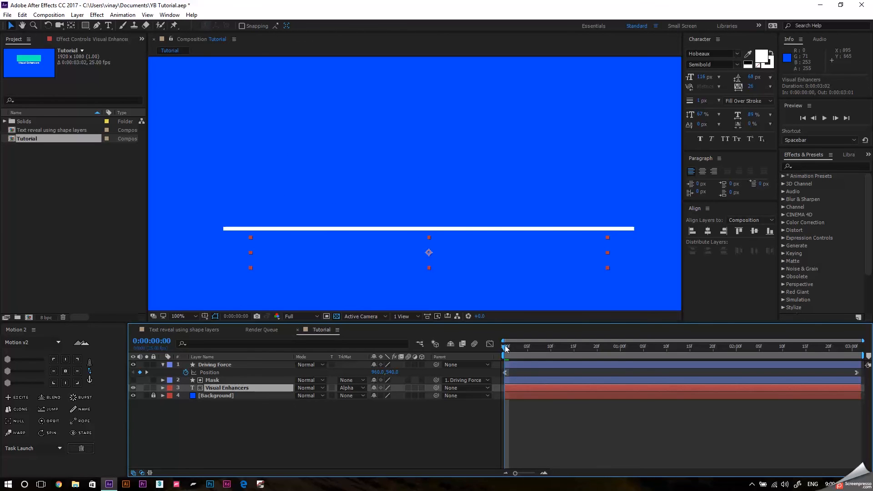
Scrub through the timeline to examine how the Mask layer reveals the Visual Enhancers text, checking the bounds of both layers.
{"action": "left_click_drag", "start_coordinate": [505, 348], "coordinate": [599, 347]}
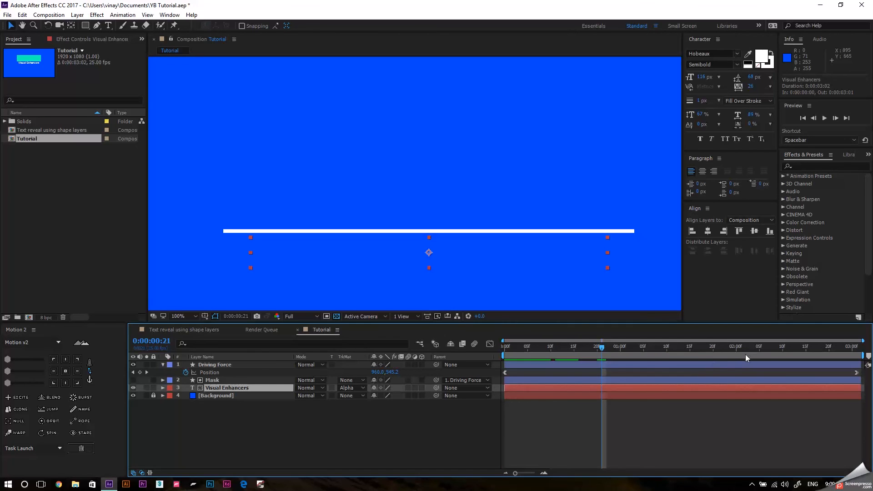
{"action": "left_click", "coordinate": [764, 348]}
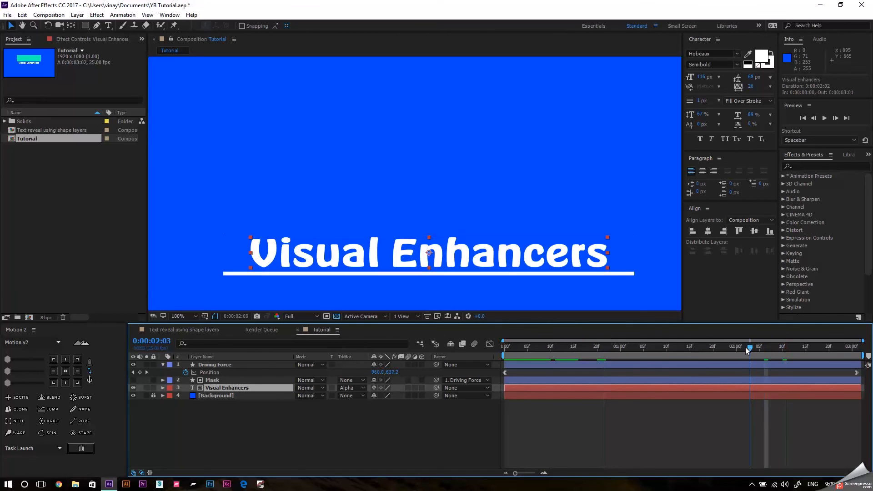
{"action": "left_click_drag", "start_coordinate": [749, 347], "coordinate": [658, 385]}
{"action": "left_click", "coordinate": [221, 380]}
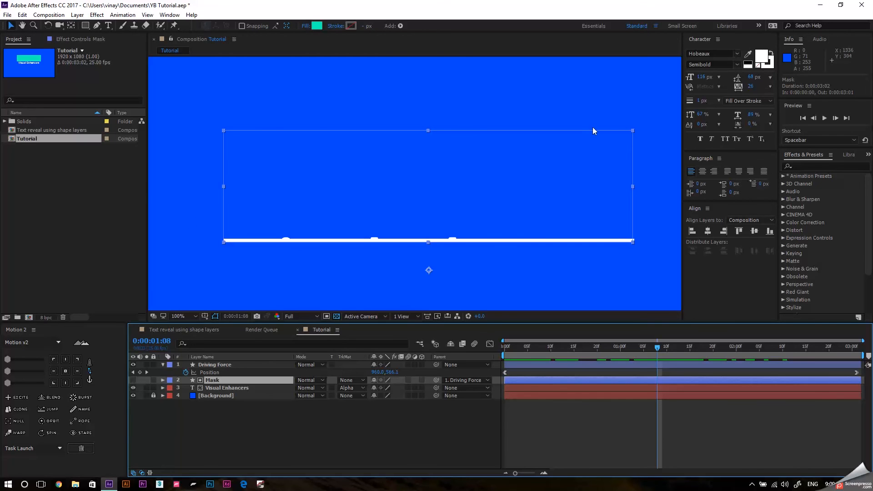
{"action": "left_click", "coordinate": [227, 388]}
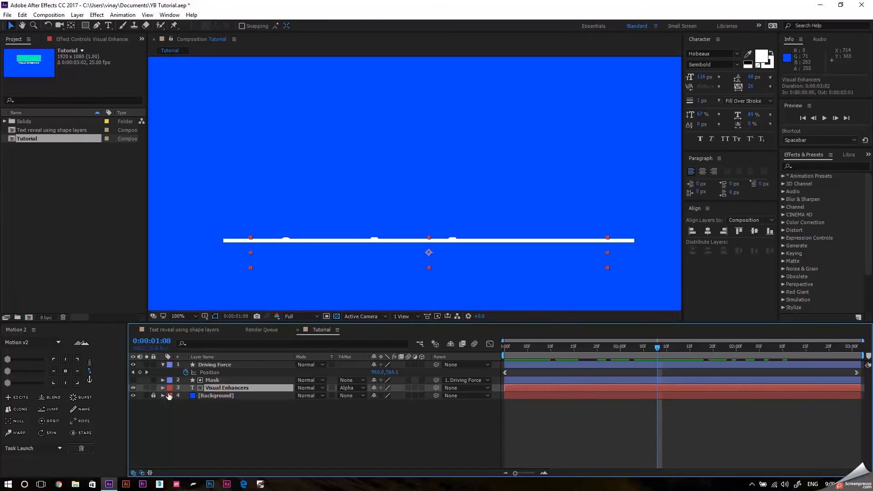
{"action": "left_click_drag", "start_coordinate": [542, 347], "coordinate": [839, 350]}
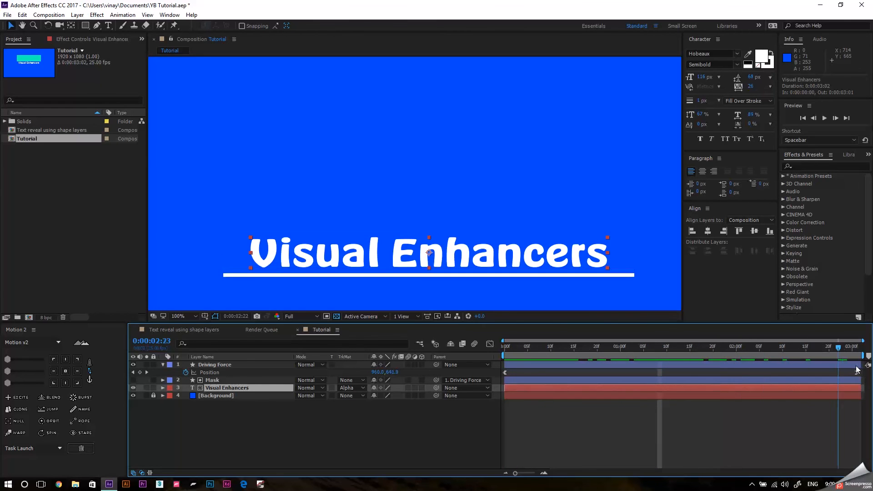
Return the playhead to 0:00:00:00, deselect the text layer and collapse the Driving Force layer's properties.
{"action": "key", "text": "Home"}
{"action": "left_click", "coordinate": [303, 421]}
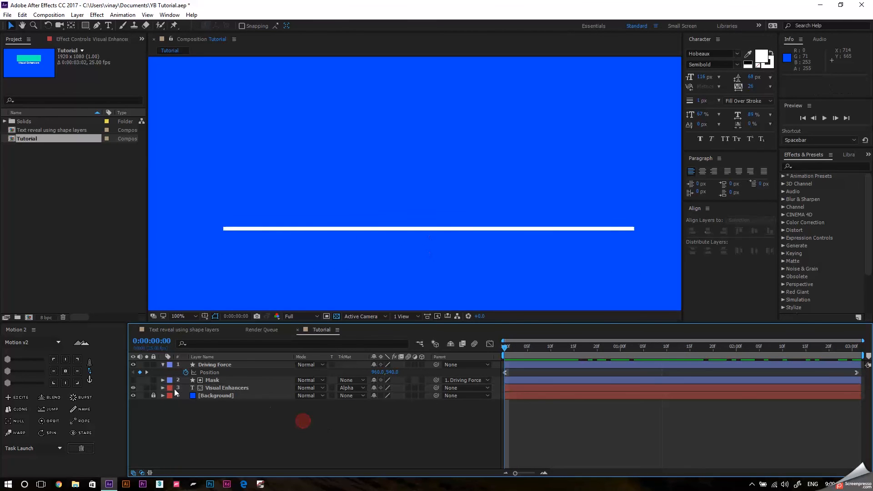
{"action": "left_click", "coordinate": [163, 365]}
{"action": "left_click", "coordinate": [282, 412]}
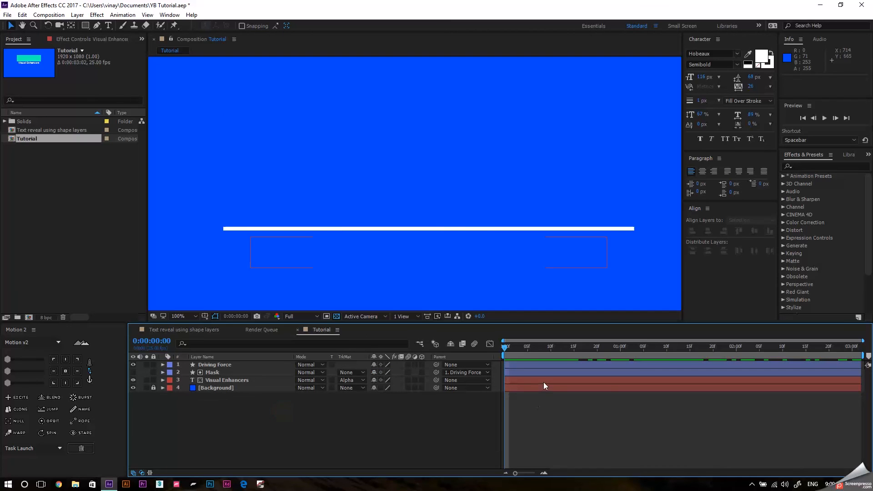
Play the text reveal from the start of the composition and preview it again.
{"action": "key", "text": "space"}
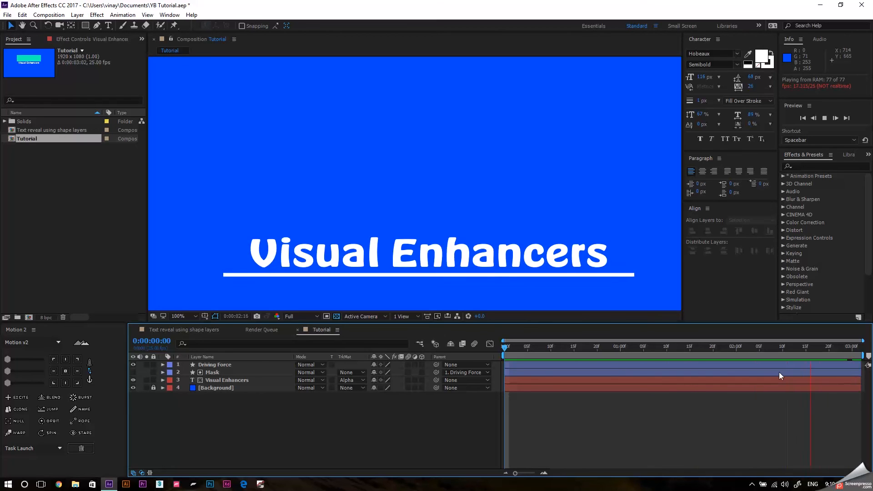
{"action": "key", "text": "space"}
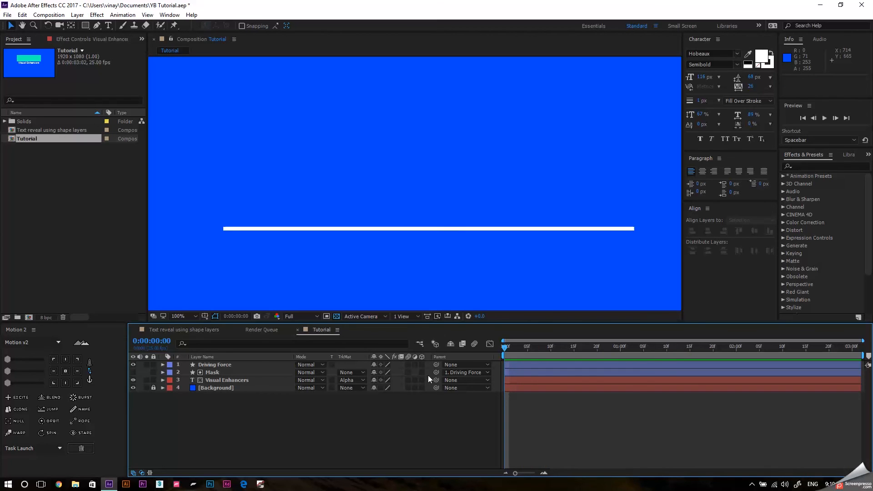
{"action": "key", "text": "space"}
{"action": "key", "text": "space"}
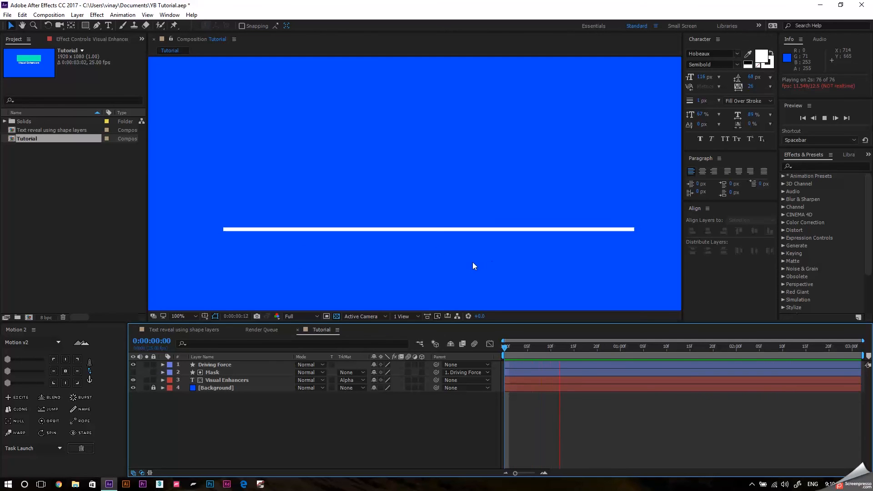
Set the view magnification to Fit up to 100% in the Text reveal using shape layers composition and in the Tutorial composition.
{"action": "scroll", "coordinate": [591, 251], "scroll_direction": "down", "scroll_amount": 6}
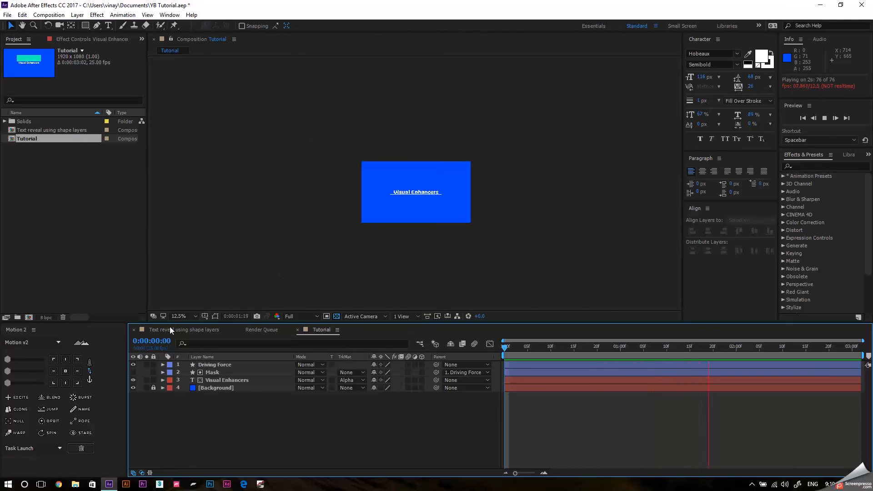
{"action": "left_click", "coordinate": [171, 328]}
{"action": "left_click", "coordinate": [176, 314]}
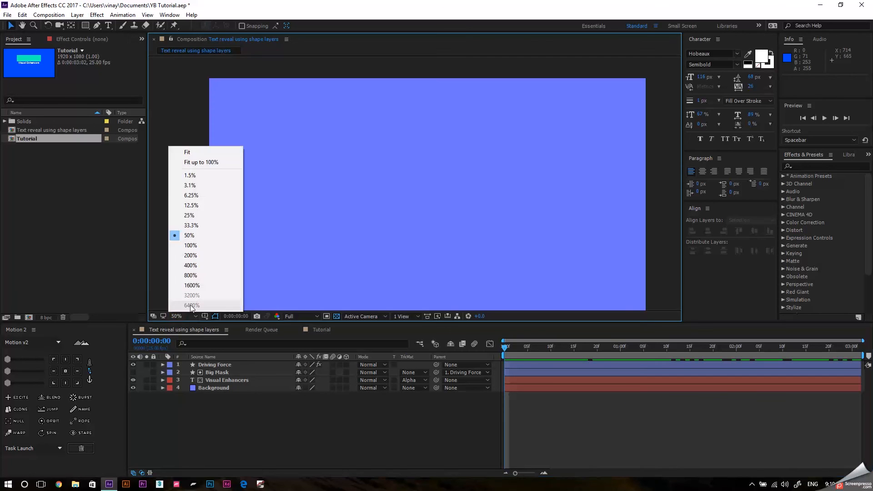
{"action": "left_click", "coordinate": [220, 163]}
{"action": "left_click", "coordinate": [319, 330]}
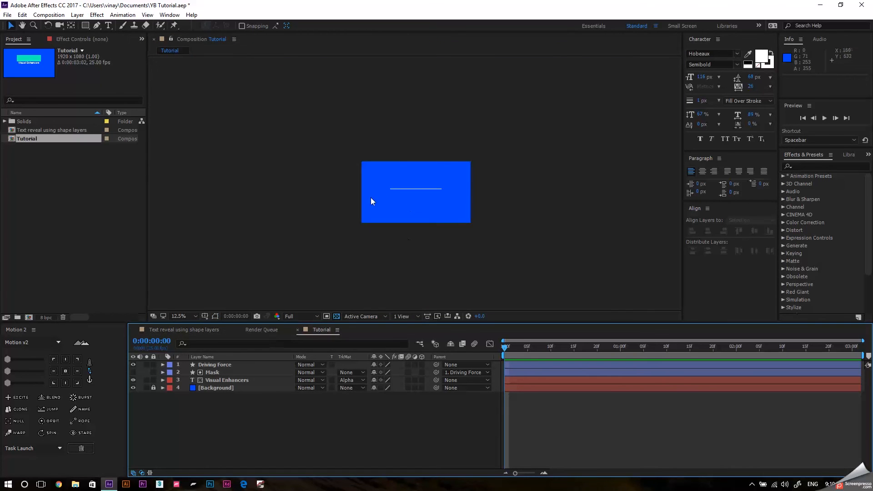
{"action": "left_click", "coordinate": [196, 316]}
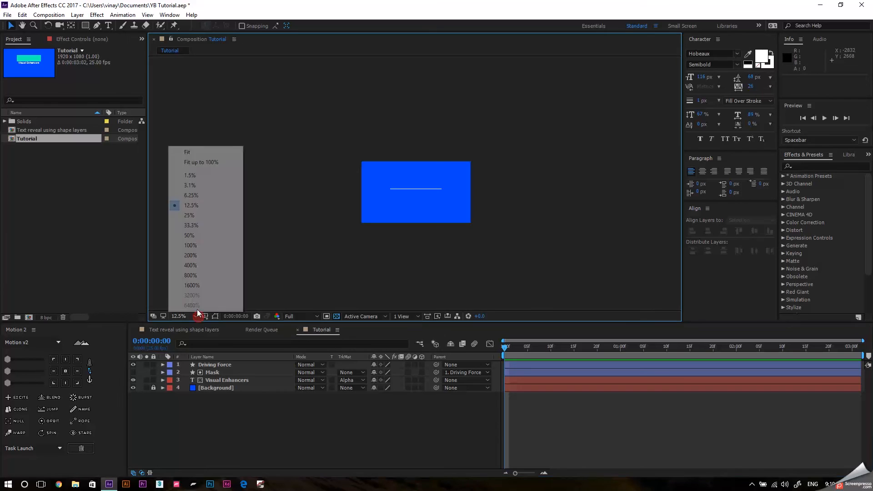
{"action": "left_click", "coordinate": [232, 163]}
Scrub the full-frame reveal from the start to 0:00:03:01 to review the finished animation.
{"action": "left_click_drag", "start_coordinate": [507, 348], "coordinate": [868, 379]}
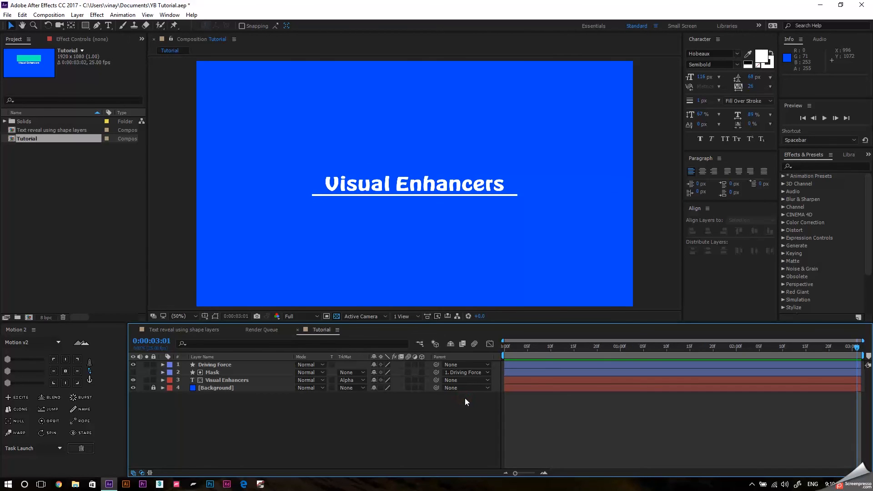
{"action": "left_click_drag", "start_coordinate": [526, 345], "coordinate": [555, 348]}
{"action": "left_click_drag", "start_coordinate": [624, 357], "coordinate": [857, 356]}
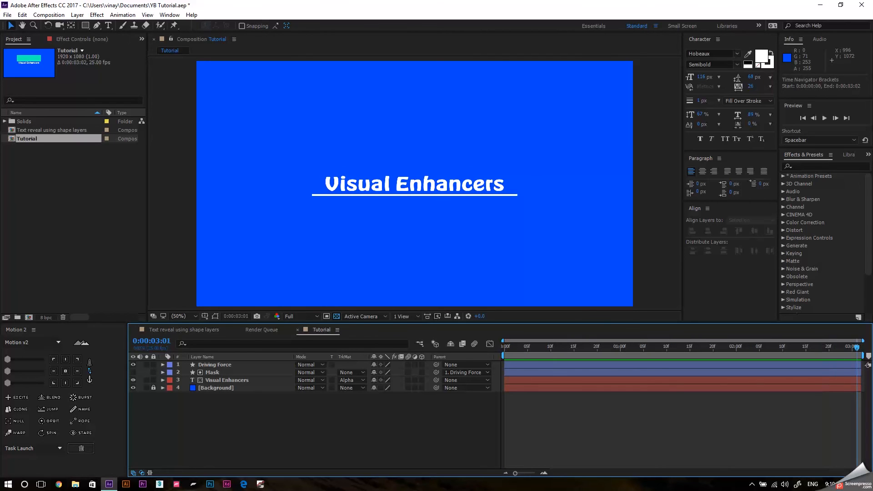
{"action": "left_click", "coordinate": [399, 424]}
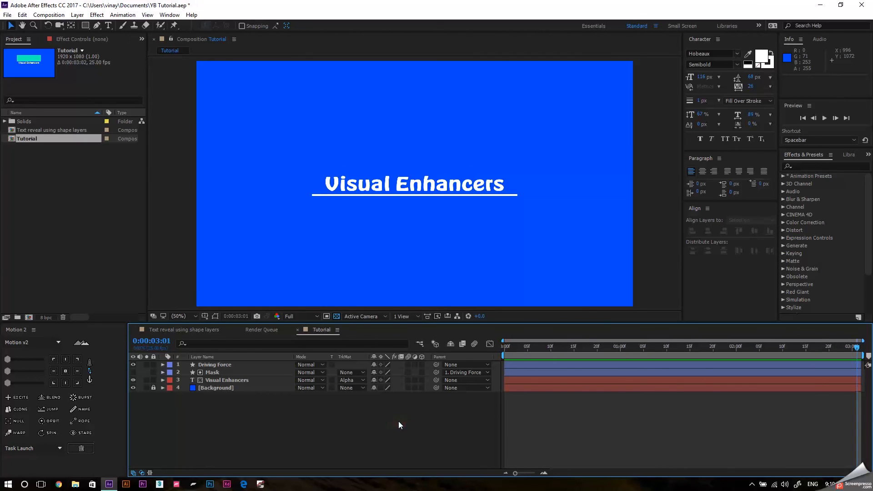